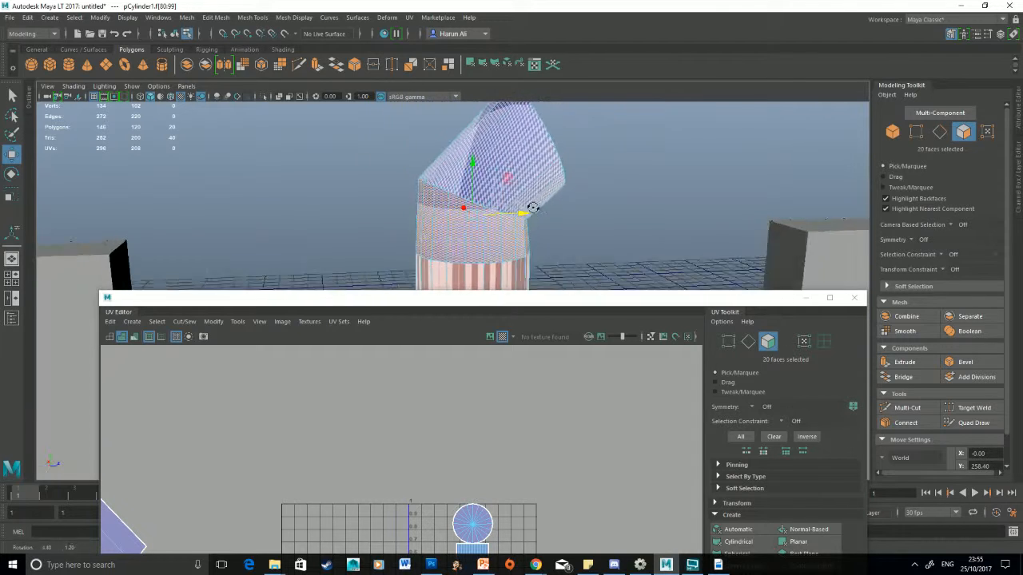
- Apply a cylindrical UV projection to the selected ring of 20 faces just below the cylinder's angled top
alt+drag(522, 217, 448, 235)
scroll(550, 244, up, 3)
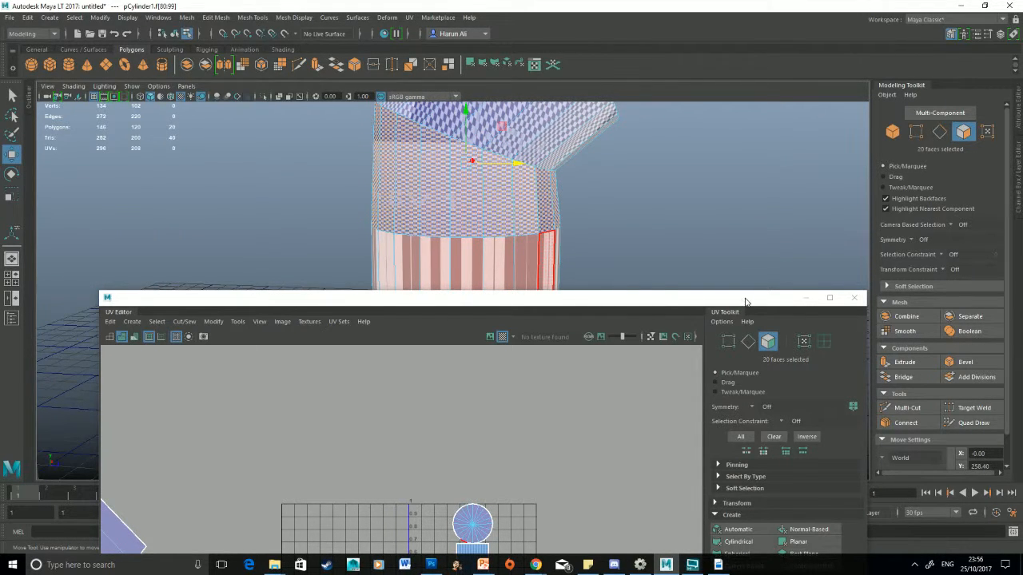
drag(742, 297, 722, 166)
click(723, 406)
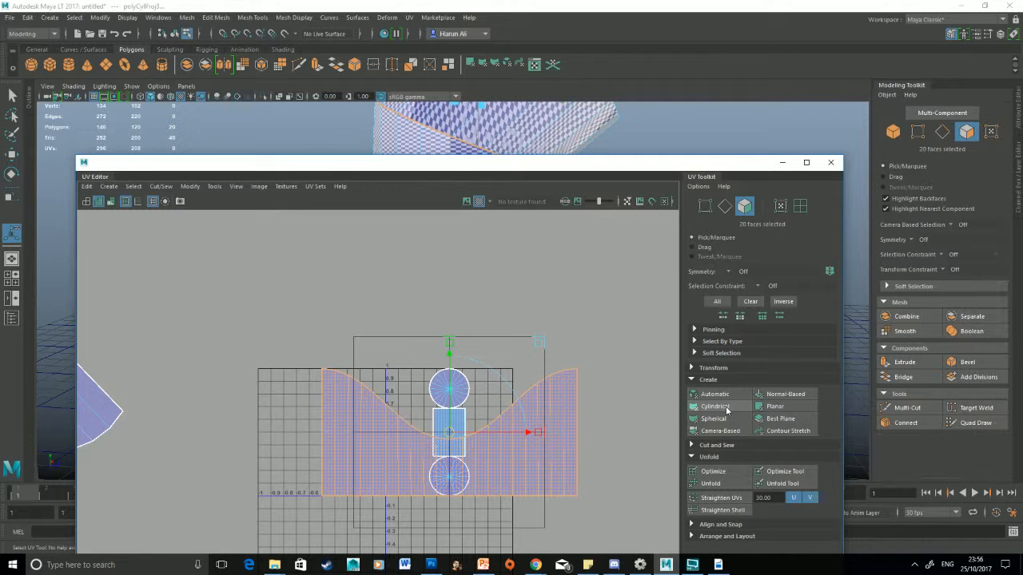
- Scale the newly projected UV shell down vertically and move it above the UV grid
key(r)
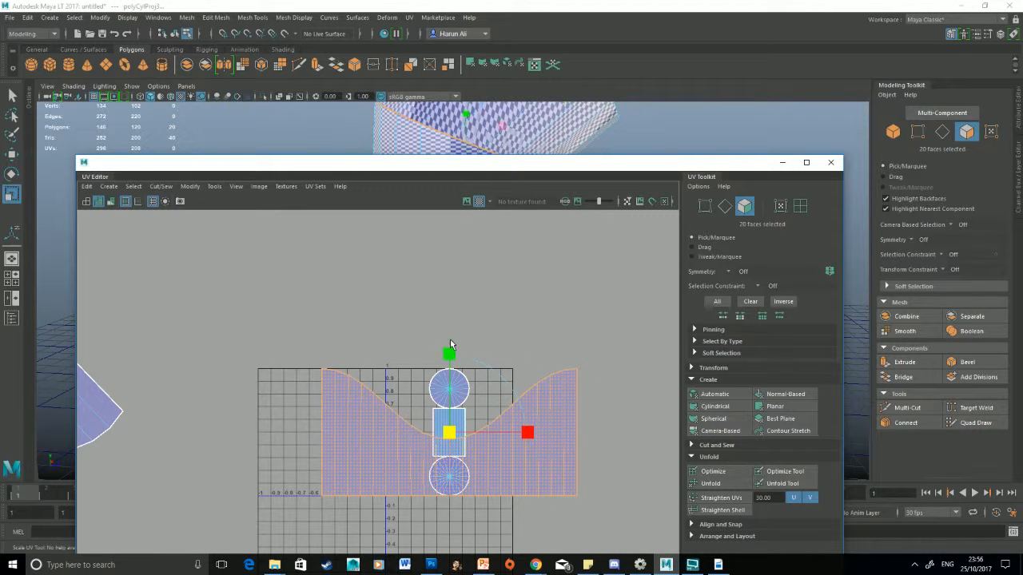
drag(449, 349, 450, 392)
key(w)
drag(450, 436, 448, 318)
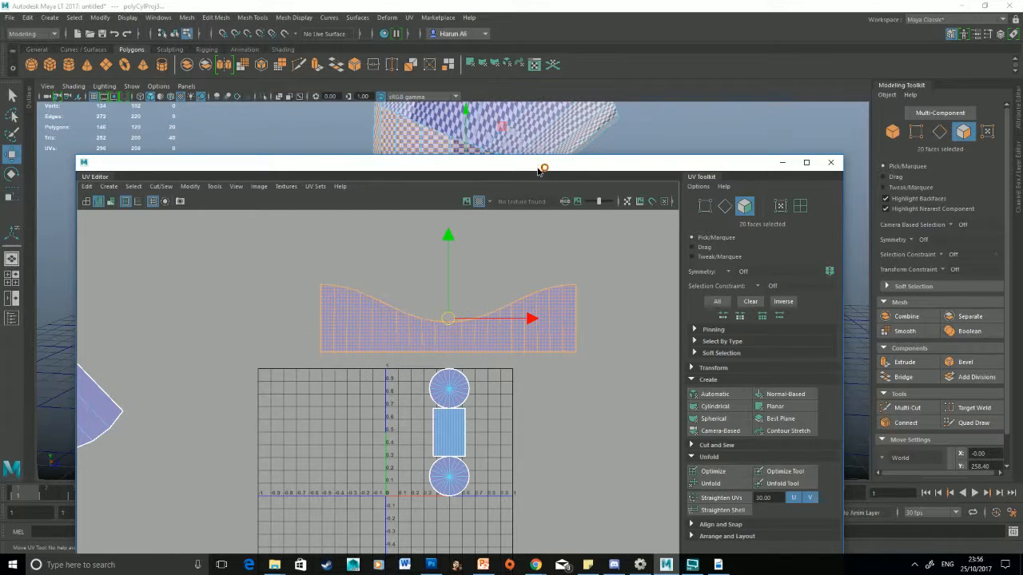
- Check the checker pattern on the projected ring and squash its UV shell slightly more vertically to even out the squares
drag(540, 170, 595, 330)
alt+drag(558, 199, 655, 212)
alt+middle_drag(441, 223, 536, 201)
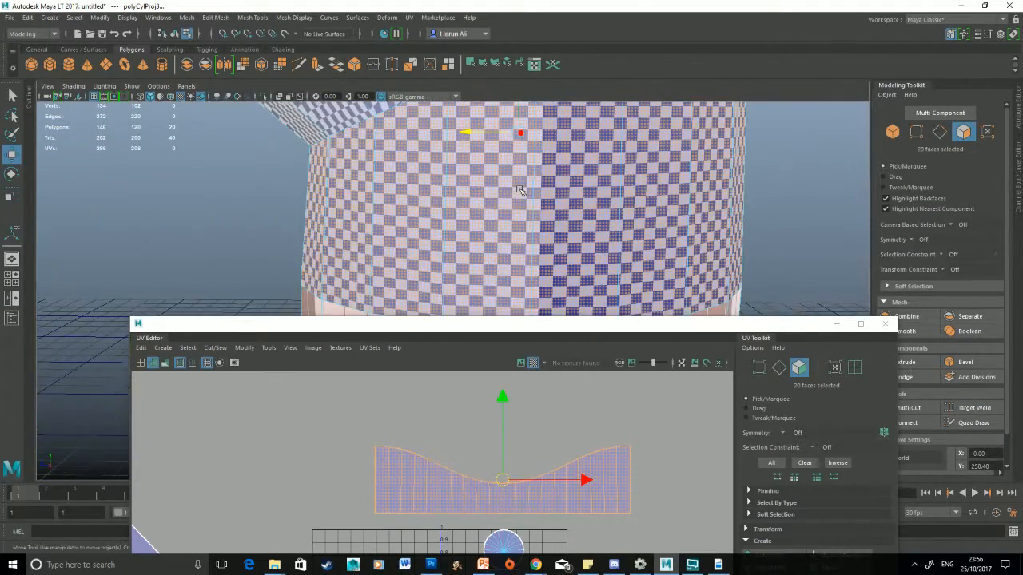
key(r)
mouse_move(503, 401)
mouse_down()
mouse_move(505, 345)
mouse_move(514, 417)
mouse_up()
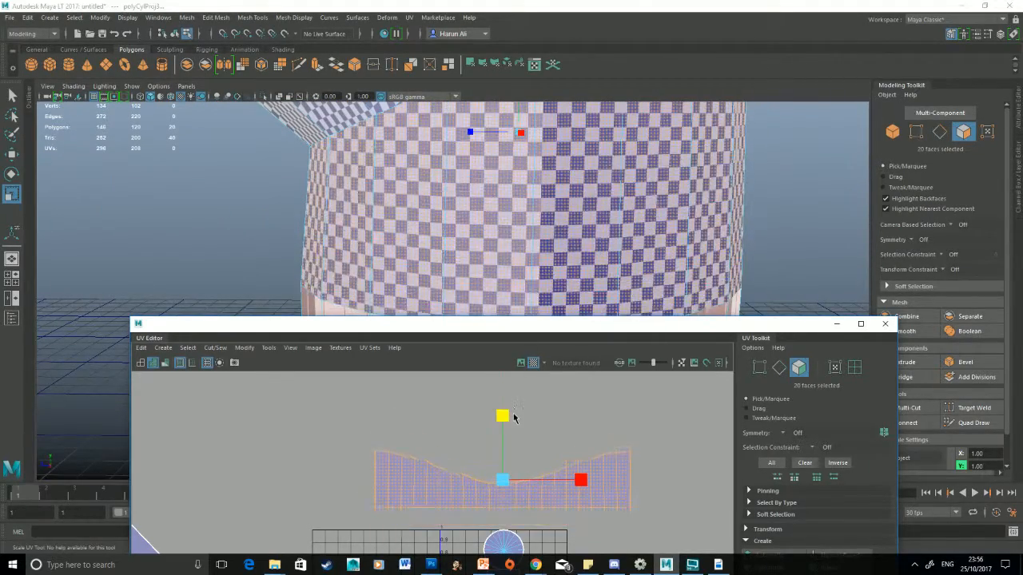
- Select the ring of faces on the angled top section, project it cylindrically, and move its UV shell above the other shell
scroll(505, 259, down, 5)
alt+drag(505, 259, 483, 217)
click(483, 217)
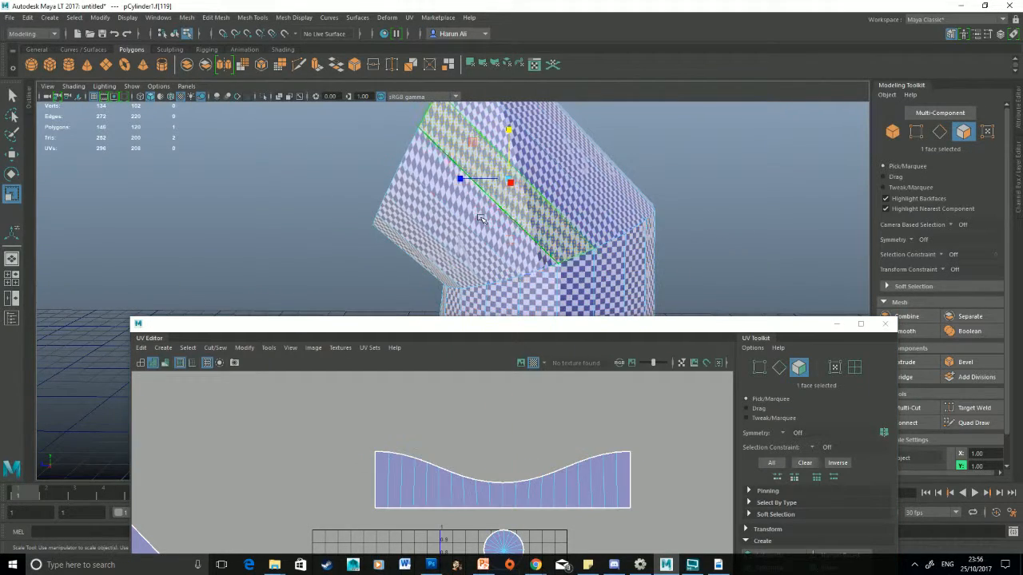
shift+double_click(481, 215)
drag(754, 325, 724, 201)
click(740, 445)
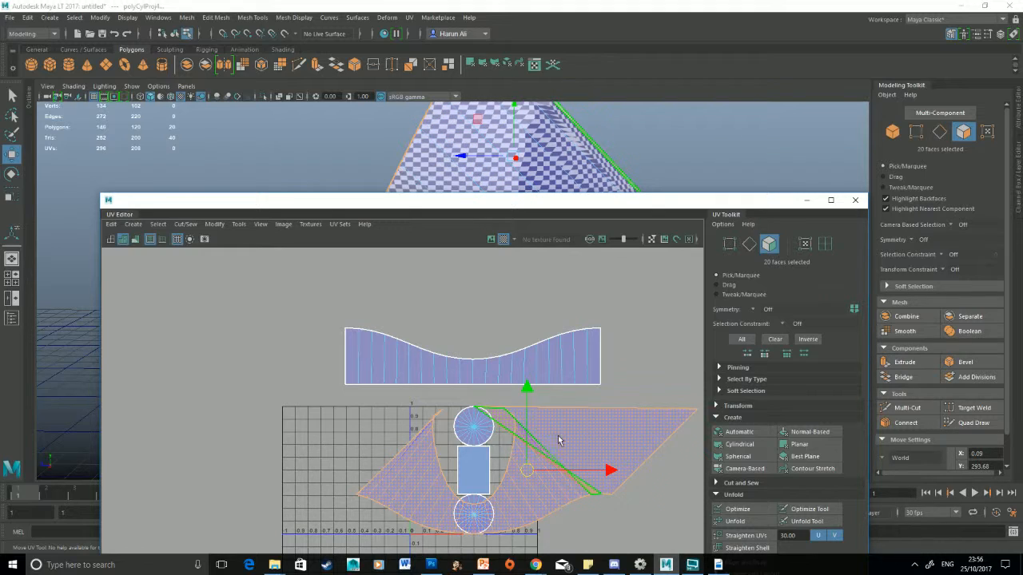
drag(531, 476, 516, 291)
- Select the angled top section's distorted projection as one whole UV shell and optimize it twice
alt+drag(601, 137, 565, 272)
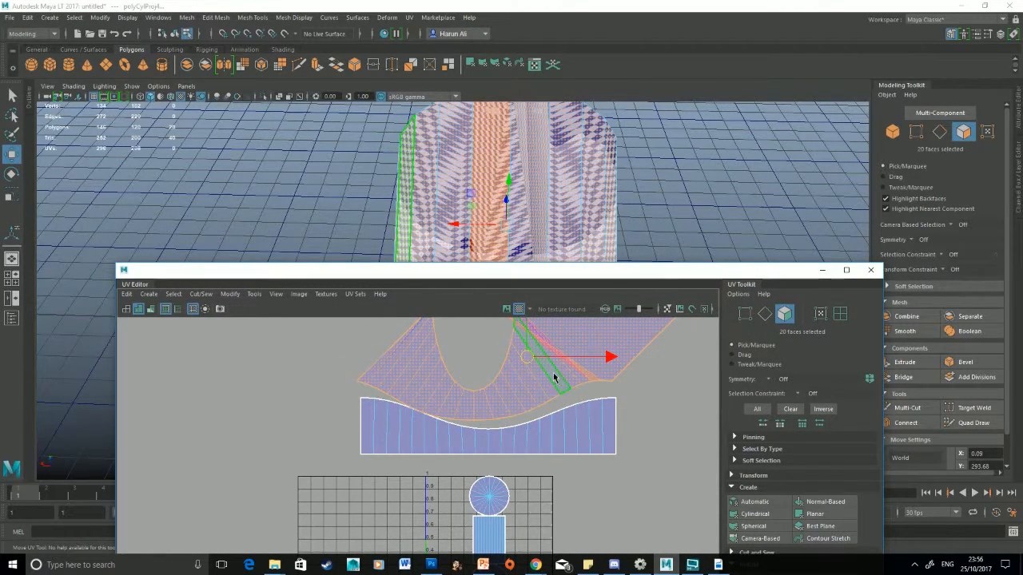
alt+middle_drag(553, 372, 563, 438)
right_drag(584, 379, 611, 376)
click(611, 446)
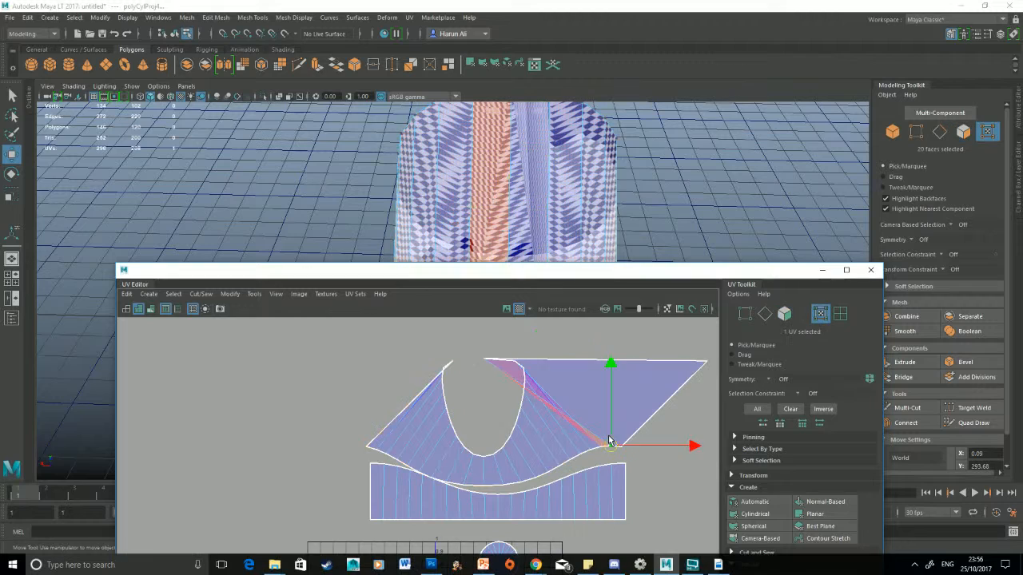
right_drag(541, 376, 630, 404)
click(630, 398)
drag(479, 270, 437, 172)
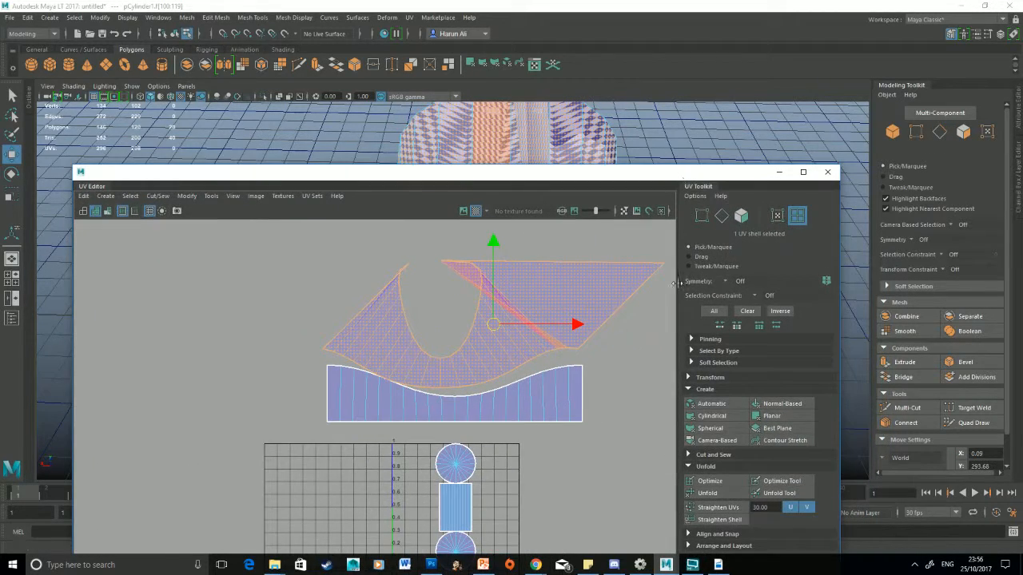
click(729, 483)
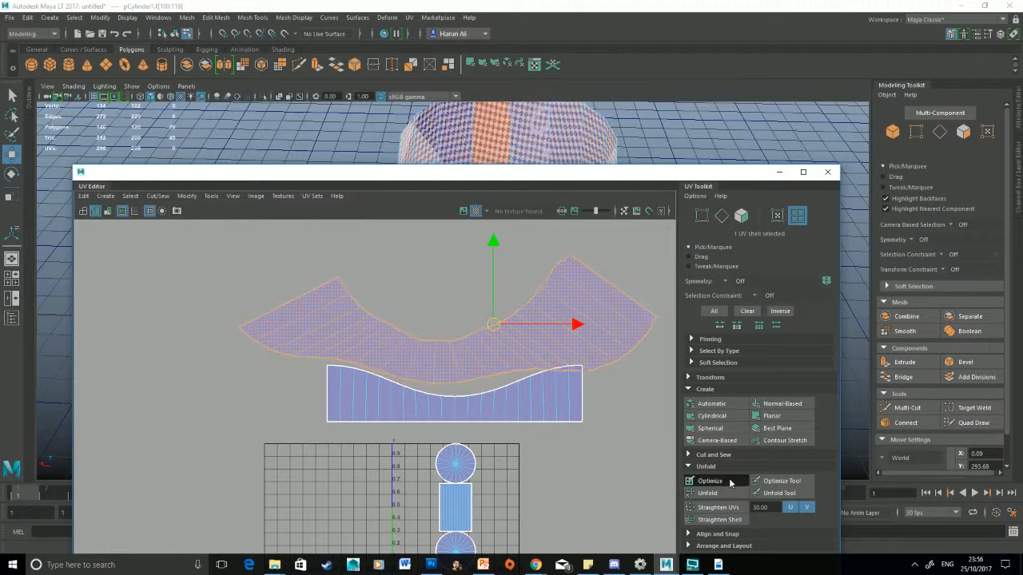
click(729, 483)
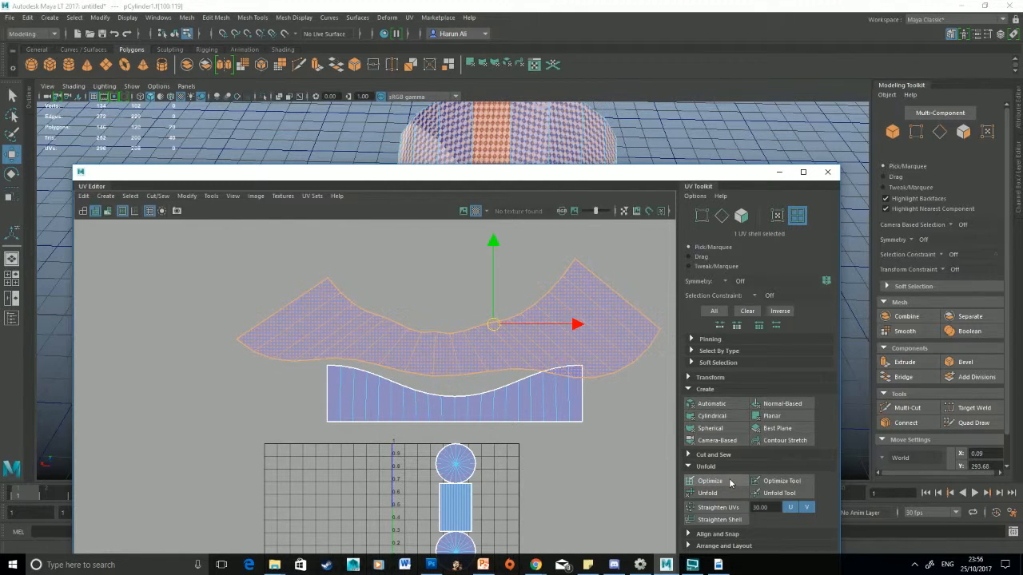
- Try rotating the angled top section's UV shell to realign its checker pattern, and undo the rotation
drag(585, 180, 661, 322)
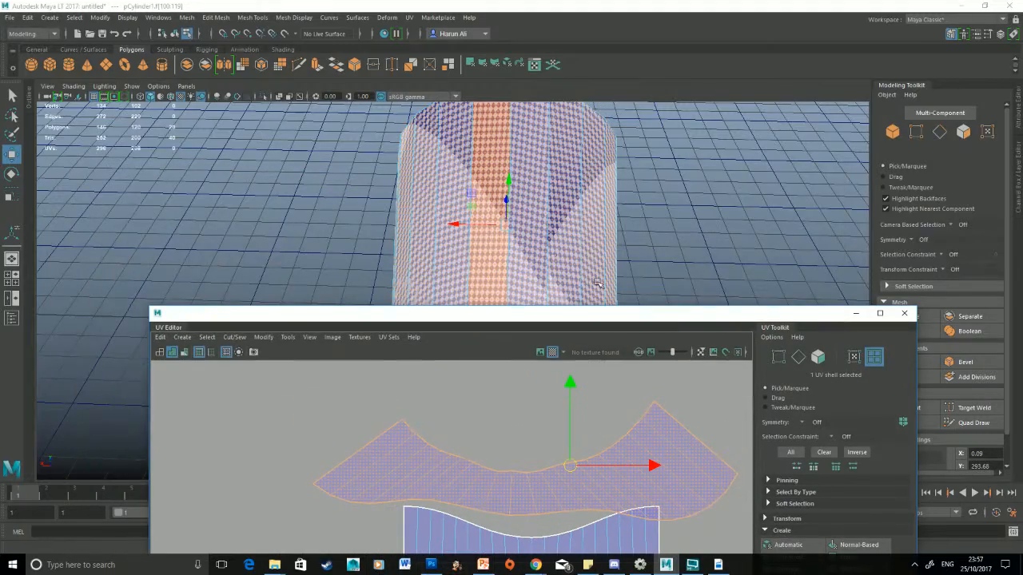
alt+drag(607, 239, 528, 216)
scroll(554, 236, down, 3)
key(e)
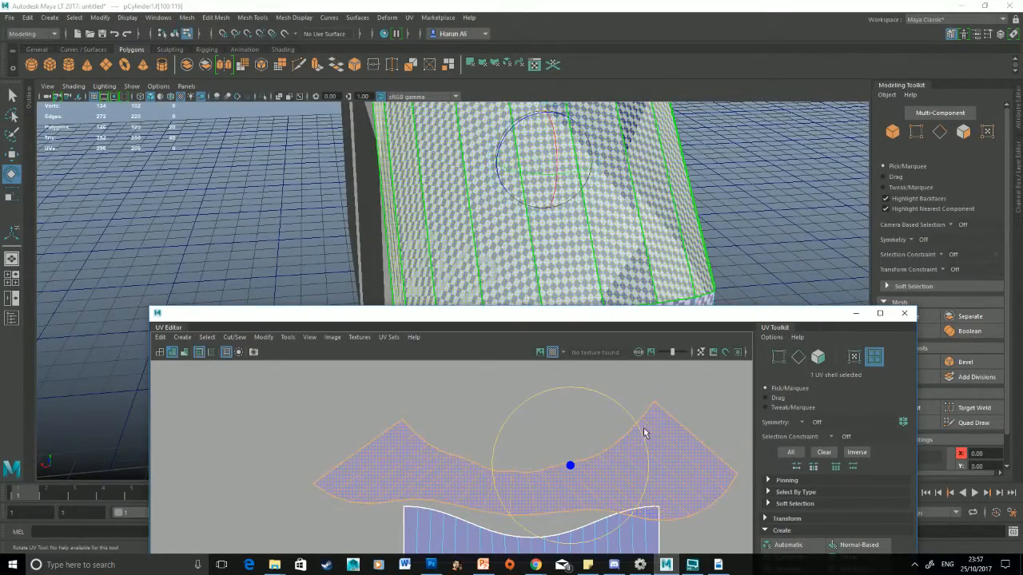
drag(644, 431, 603, 395)
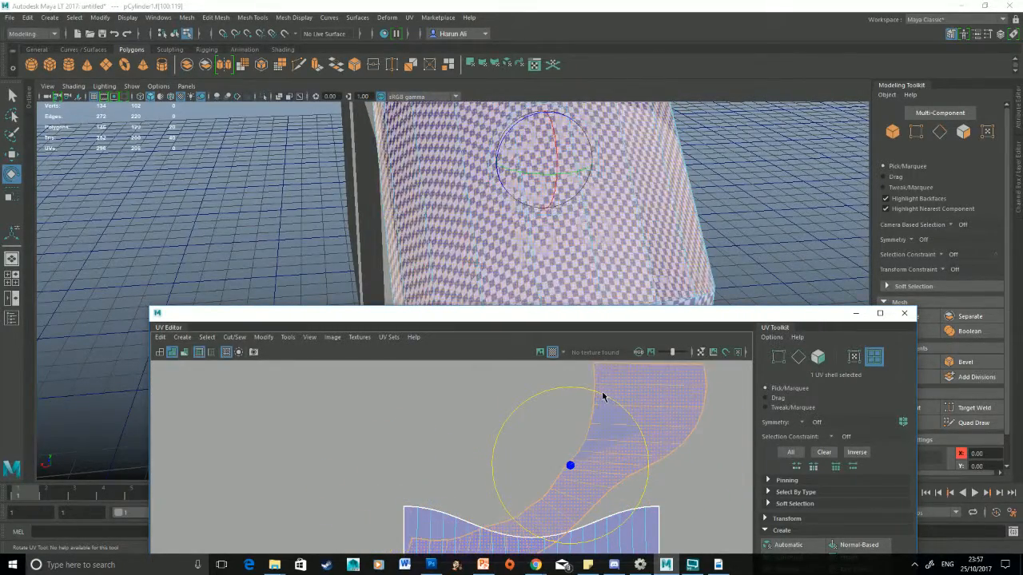
alt+drag(448, 254, 547, 252)
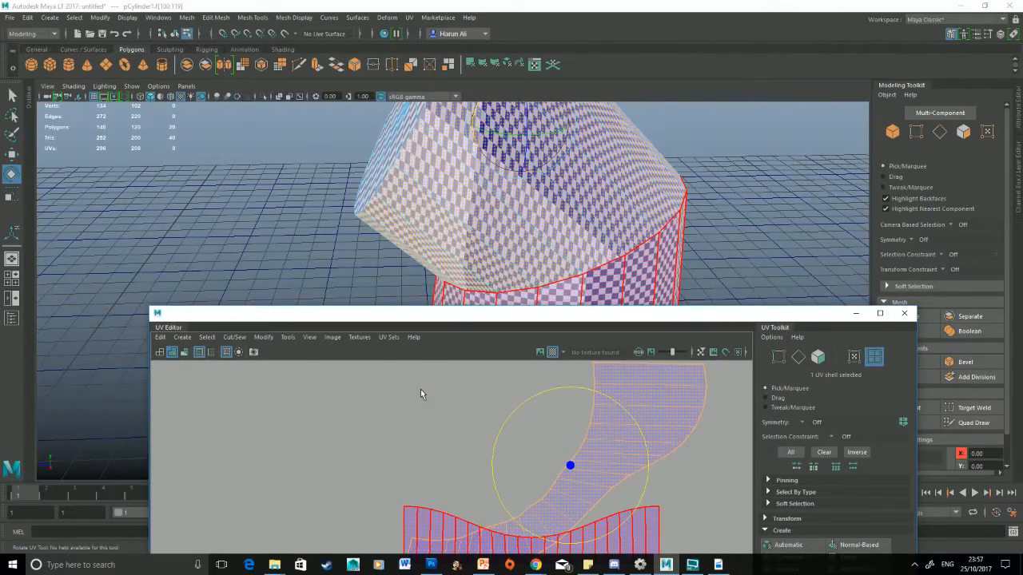
key(ctrl+z)
- Unfold the angled top section's UV shell and check its checker pattern on the model
drag(715, 315, 673, 201)
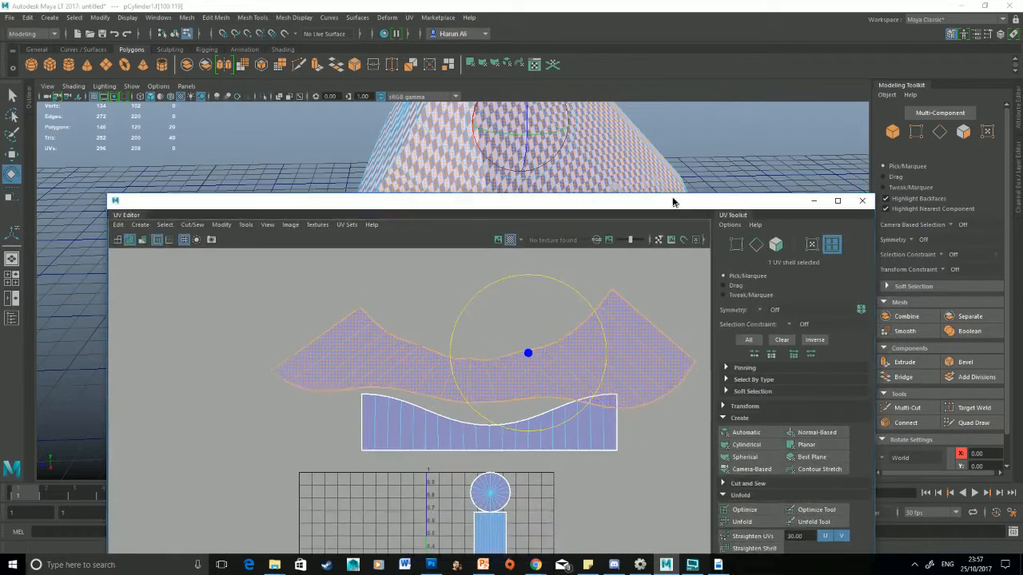
click(766, 521)
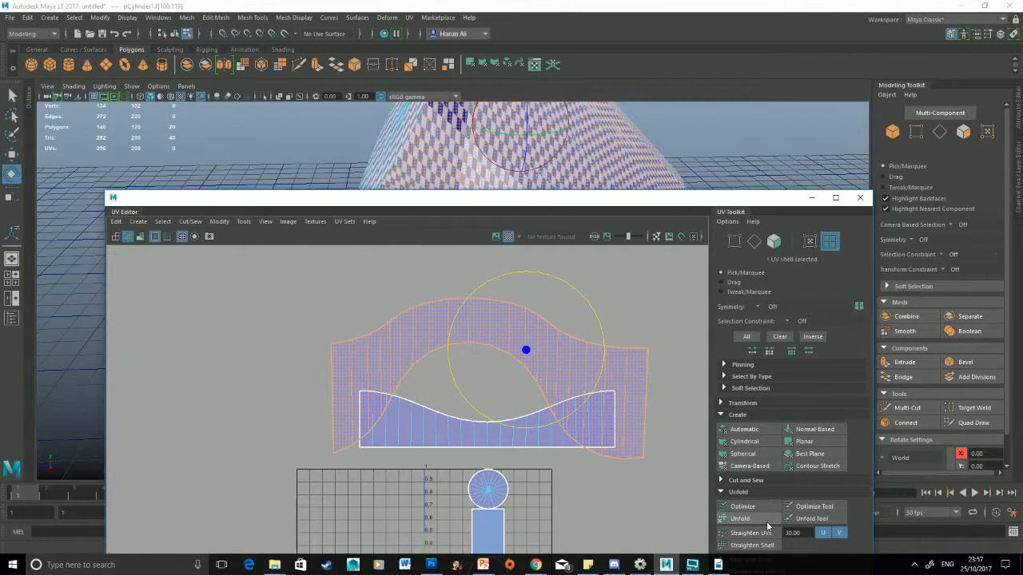
alt+drag(652, 176, 599, 99)
alt+middle_drag(600, 99, 593, 104)
alt+drag(485, 158, 467, 173)
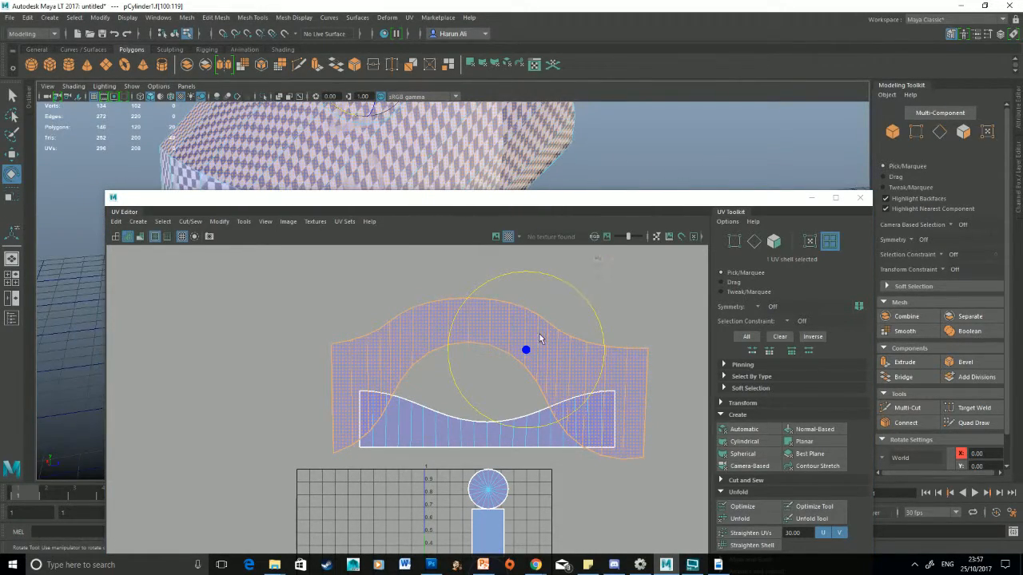
- Flatten the angled top section's UV shell vertically, and apply Straighten UVs to it and to the lower ring's shell
key(r)
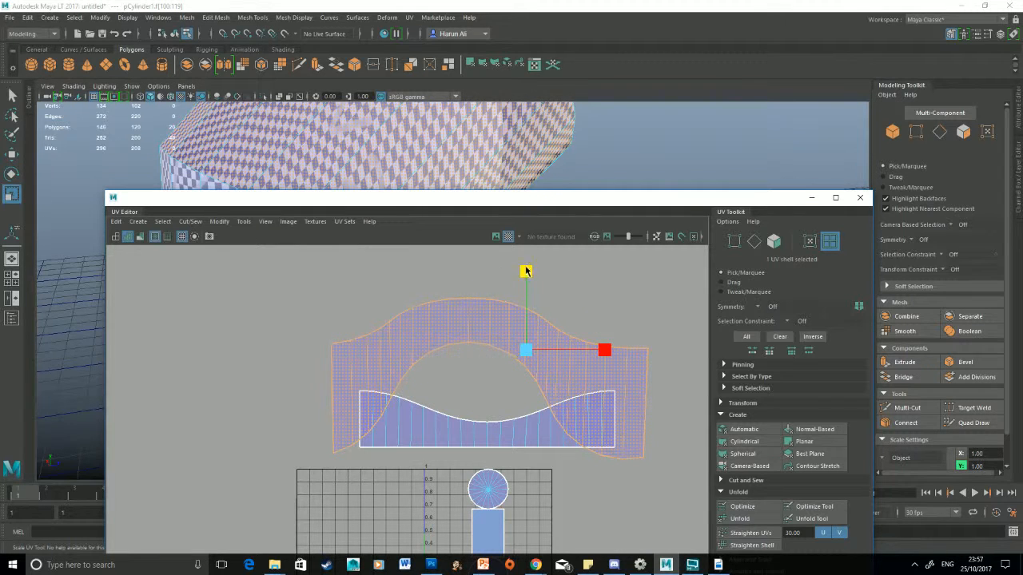
drag(525, 269, 530, 333)
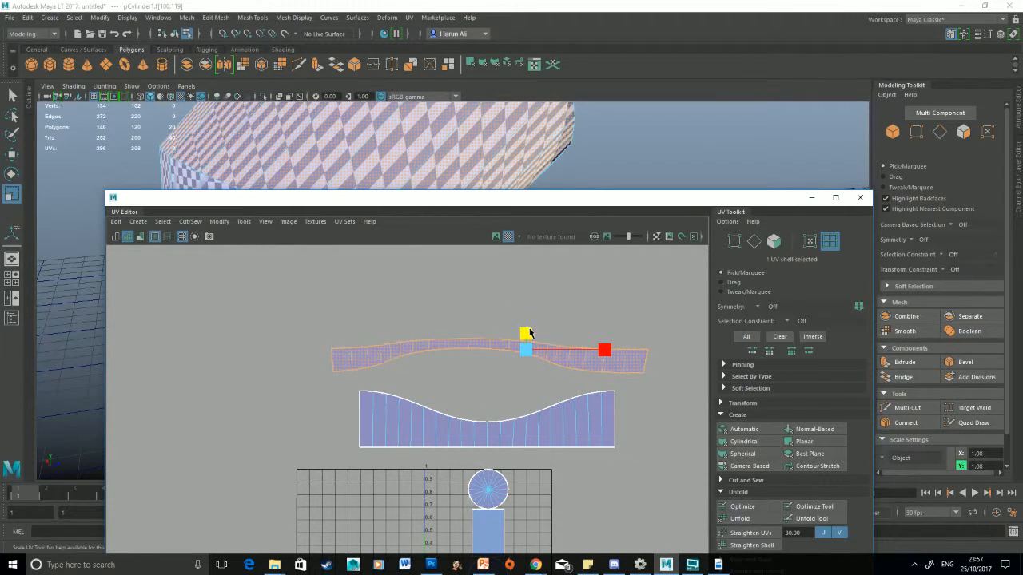
click(768, 533)
scroll(375, 349, up, 2)
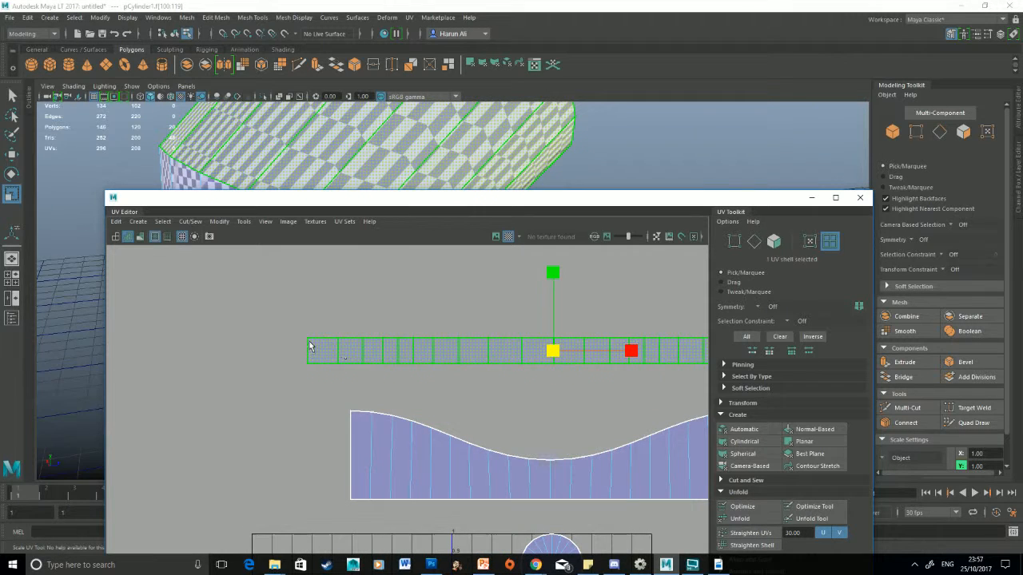
scroll(326, 369, down, 3)
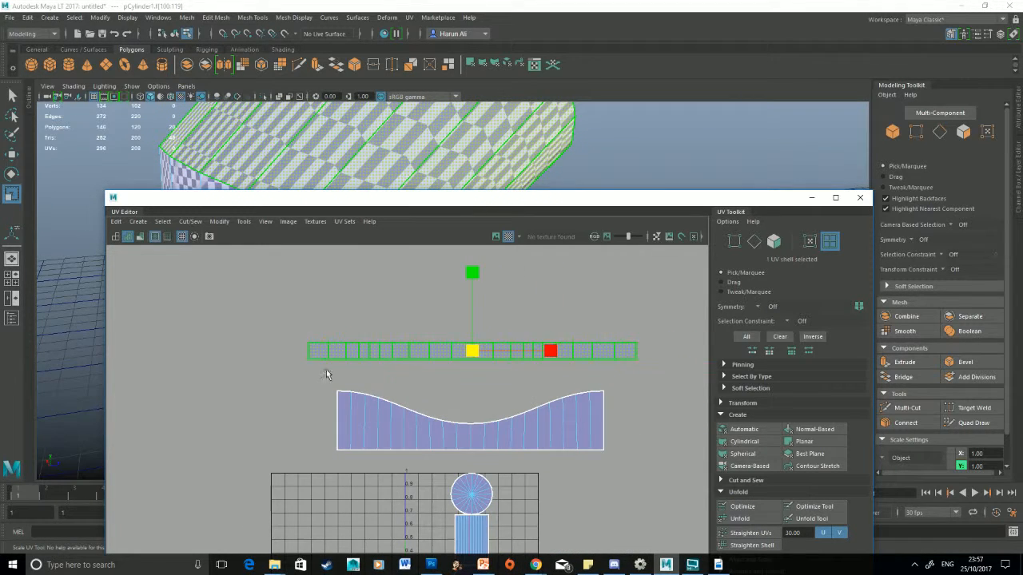
click(394, 428)
click(760, 533)
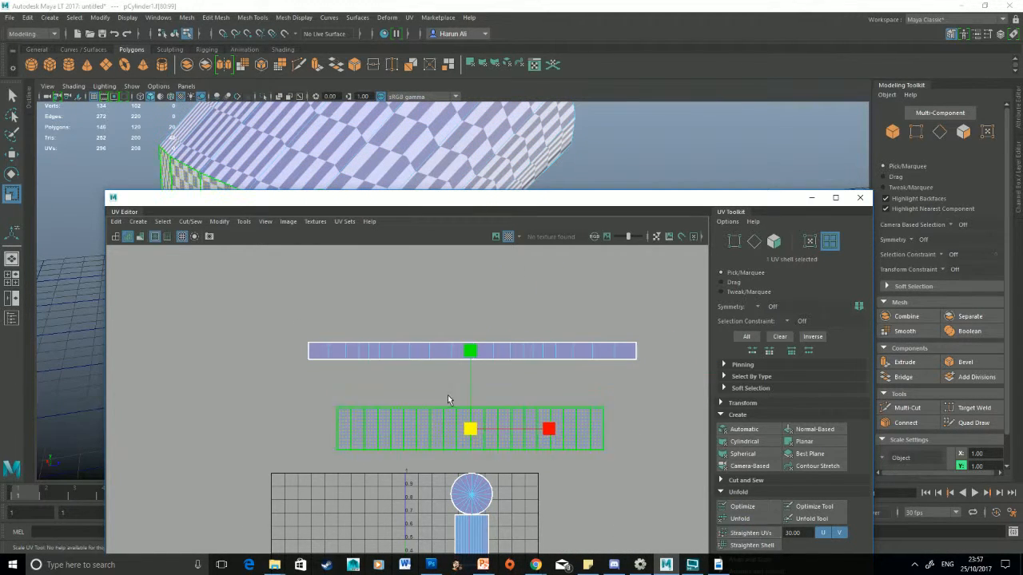
- Examine the checker pattern on the cylinder's angled top and the ring below it, comparing it with the straightened shells
drag(512, 205, 555, 373)
scroll(479, 301, up, 2)
alt+drag(479, 301, 380, 172)
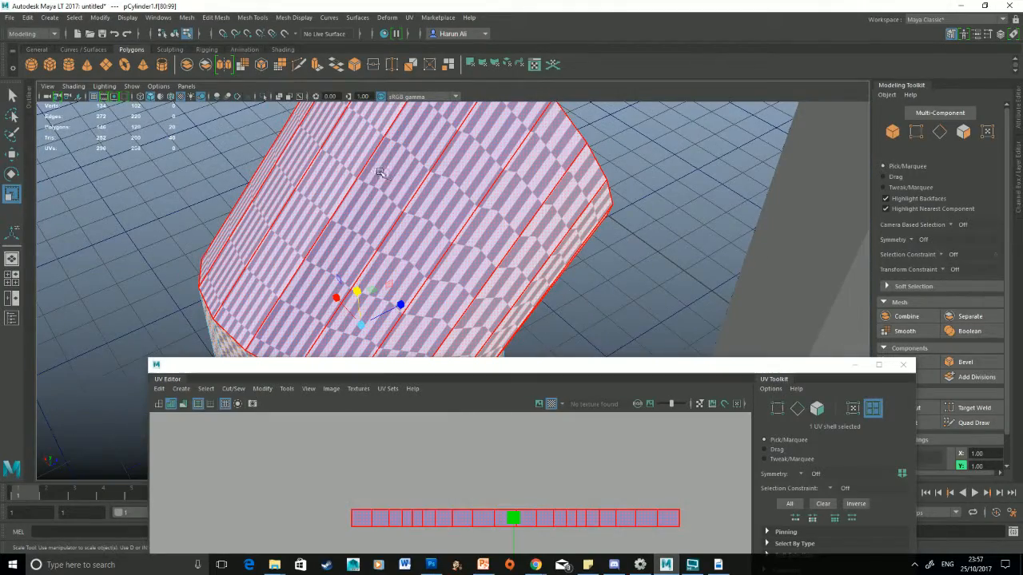
alt+drag(458, 200, 475, 185)
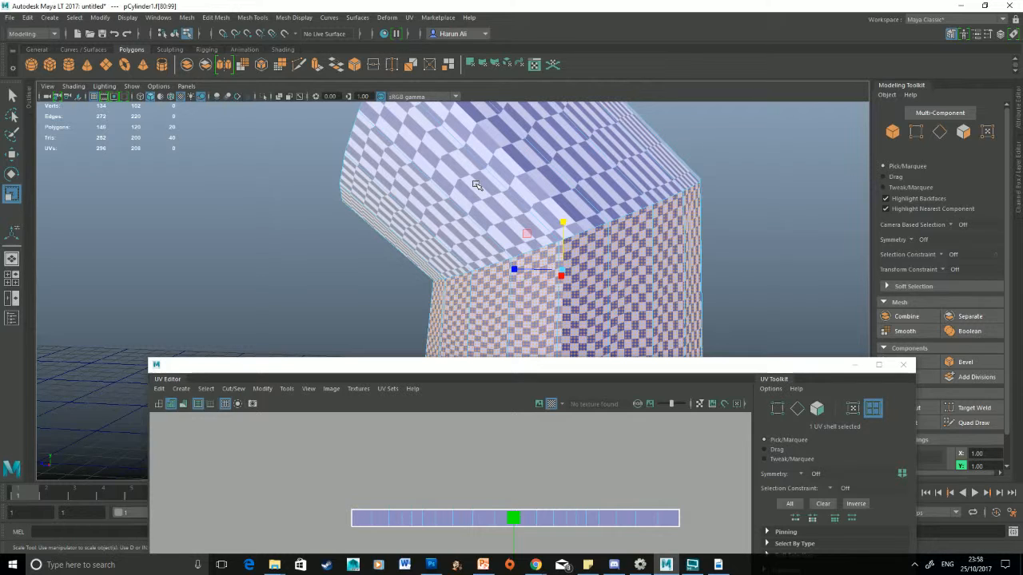
click(475, 185)
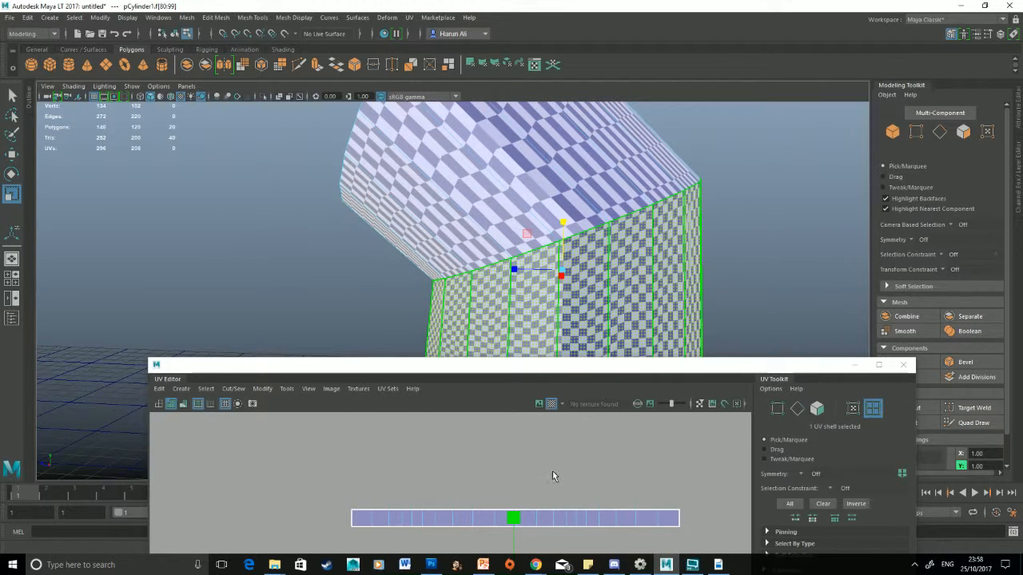
click(535, 188)
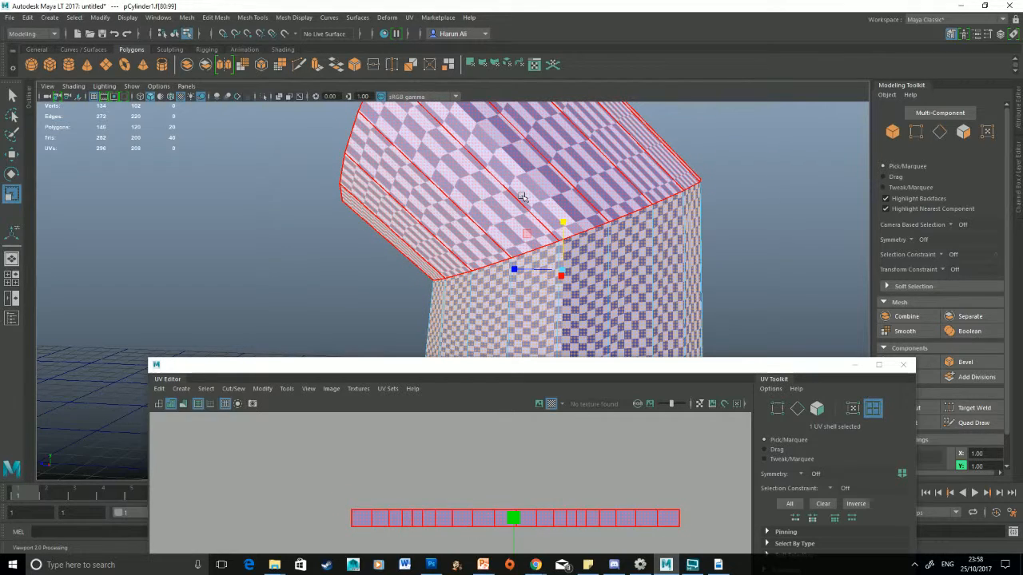
alt+drag(521, 196, 513, 262)
drag(639, 374, 582, 160)
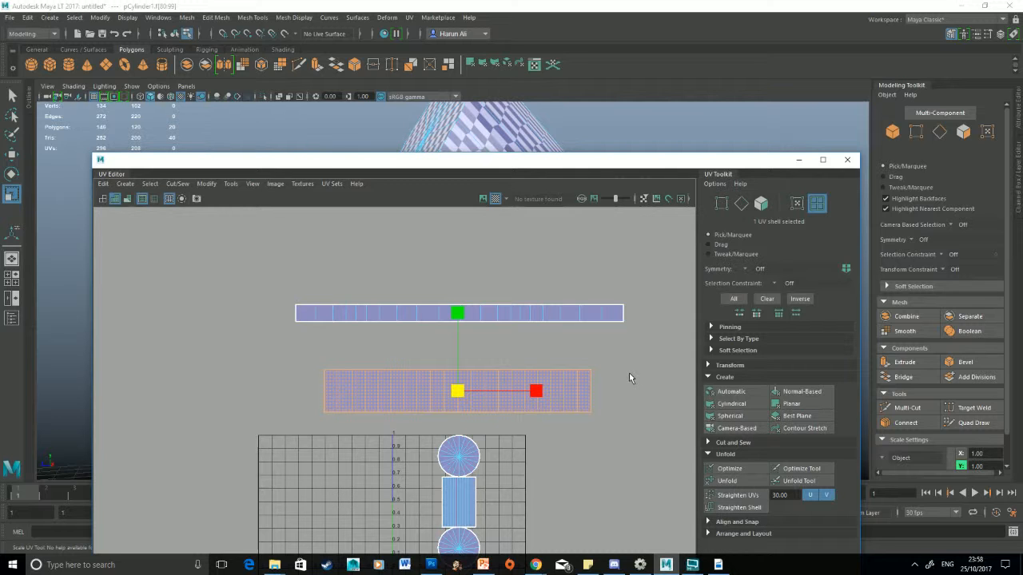
drag(720, 164, 842, 398)
- Switch to object mode and select the checkered, faceted block standing beyond the plain grey boxes
scroll(728, 290, down, 5)
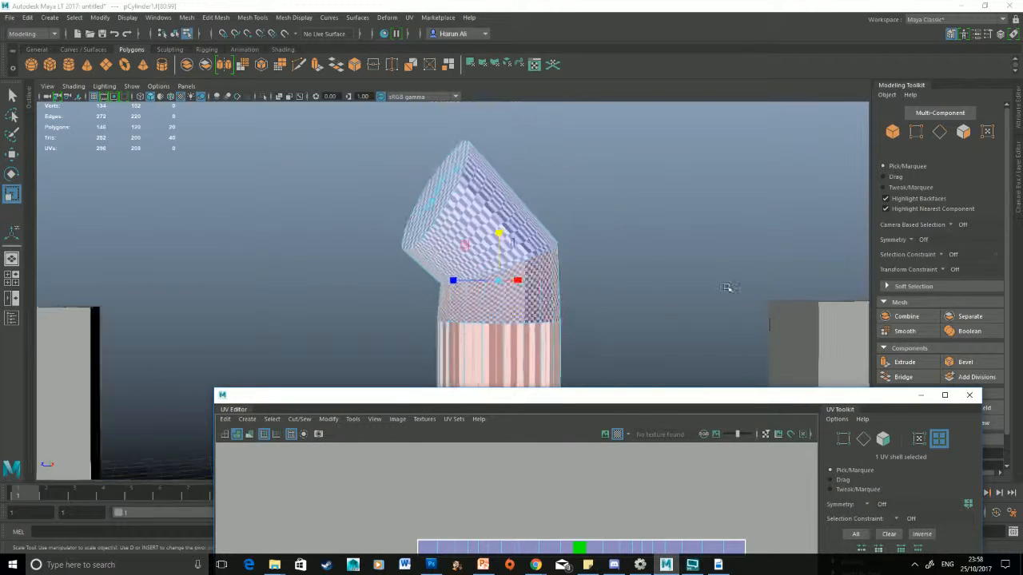
alt+middle_drag(693, 326, 598, 303)
alt+drag(598, 304, 525, 272)
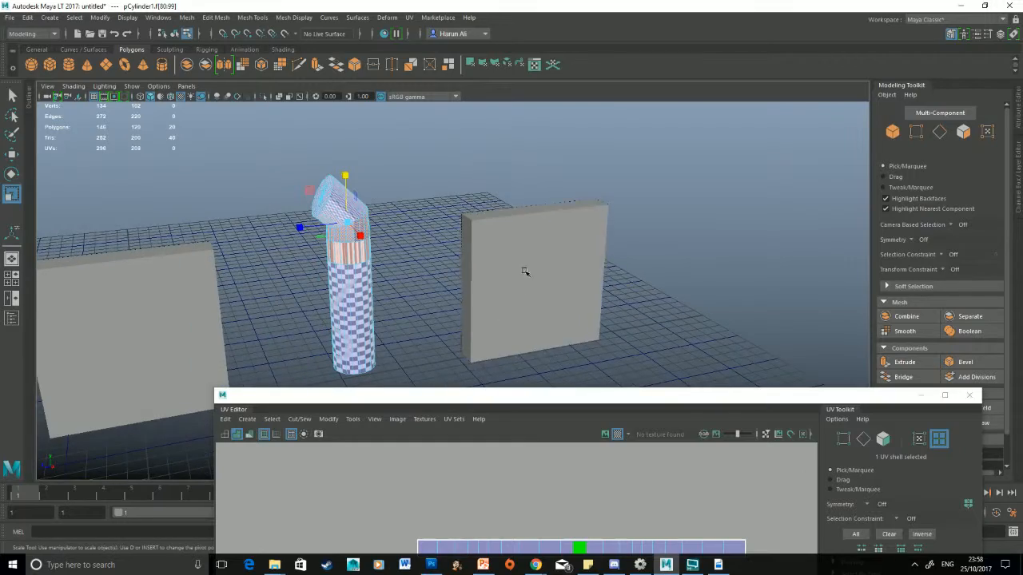
click(548, 299)
alt+drag(370, 296, 545, 240)
click(552, 263)
right_drag(552, 262, 605, 239)
drag(686, 401, 700, 290)
- Examine the faceted block's checker pattern up close and frame its layout in the UV Editor
alt+right_drag(608, 224, 679, 224)
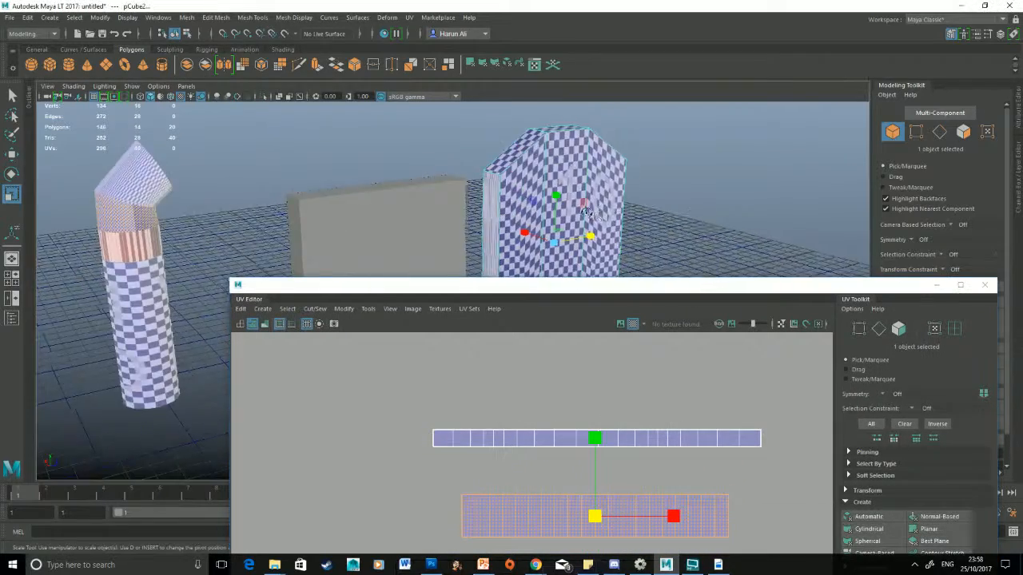
alt+drag(679, 224, 607, 207)
alt+middle_drag(607, 208, 424, 200)
alt+right_drag(423, 200, 511, 200)
alt+drag(441, 169, 511, 187)
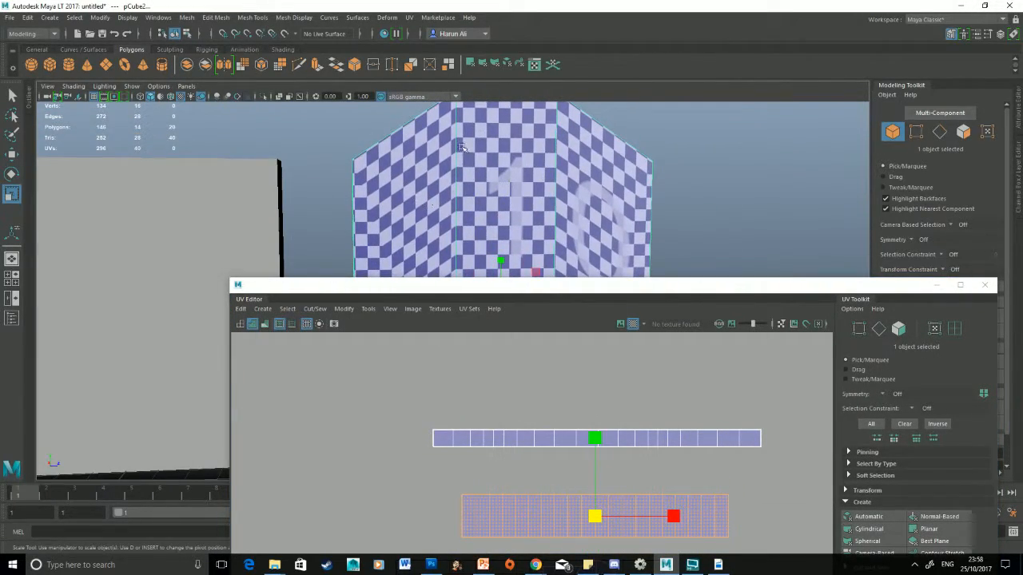
alt+drag(461, 147, 565, 174)
drag(717, 288, 946, 299)
scroll(770, 357, down, 1)
alt+middle_drag(946, 461, 927, 286)
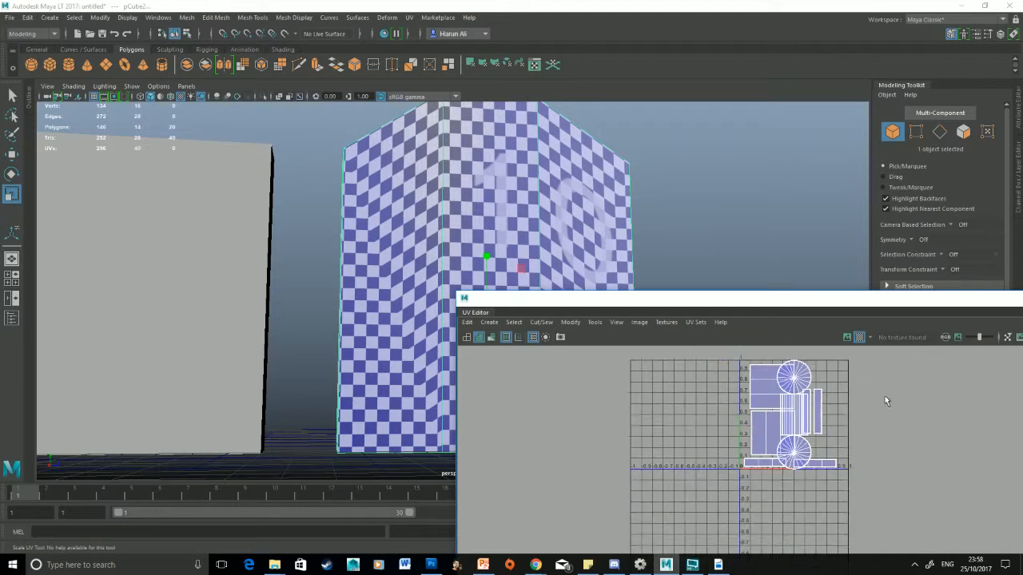
- Select the faceted block's body alone and compare its rectangular UV shells with the checker pattern on its large and side faces
right_drag(544, 210, 580, 187)
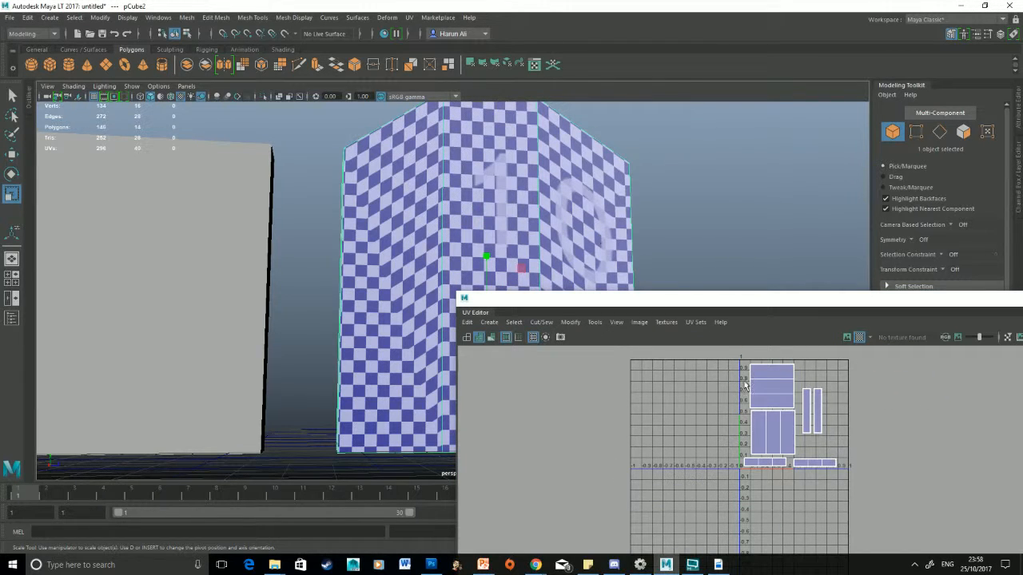
click(772, 411)
key(f)
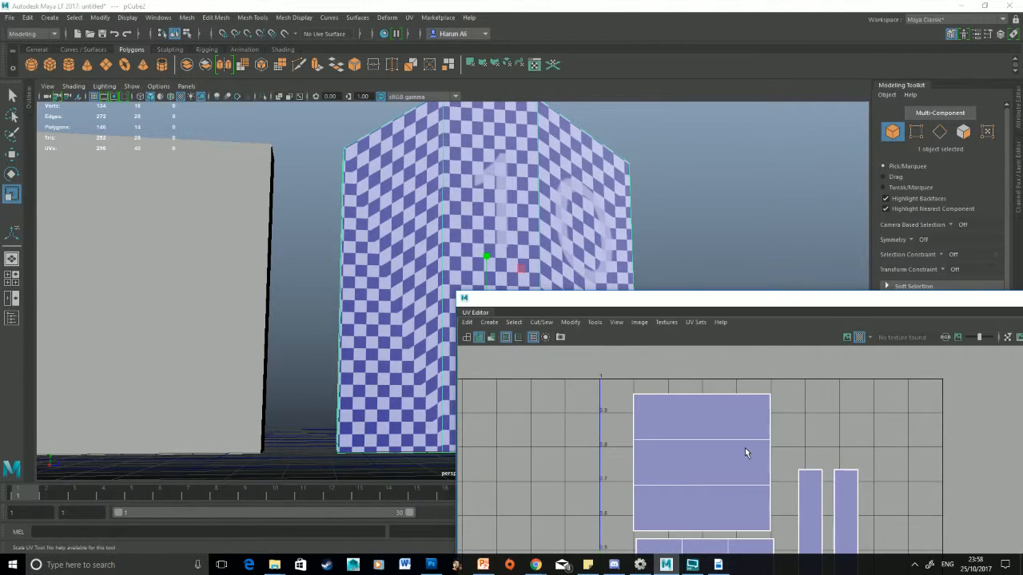
scroll(745, 450, down, 2)
alt+middle_drag(727, 482, 750, 313)
scroll(735, 415, up, 1)
alt+middle_drag(744, 404, 710, 469)
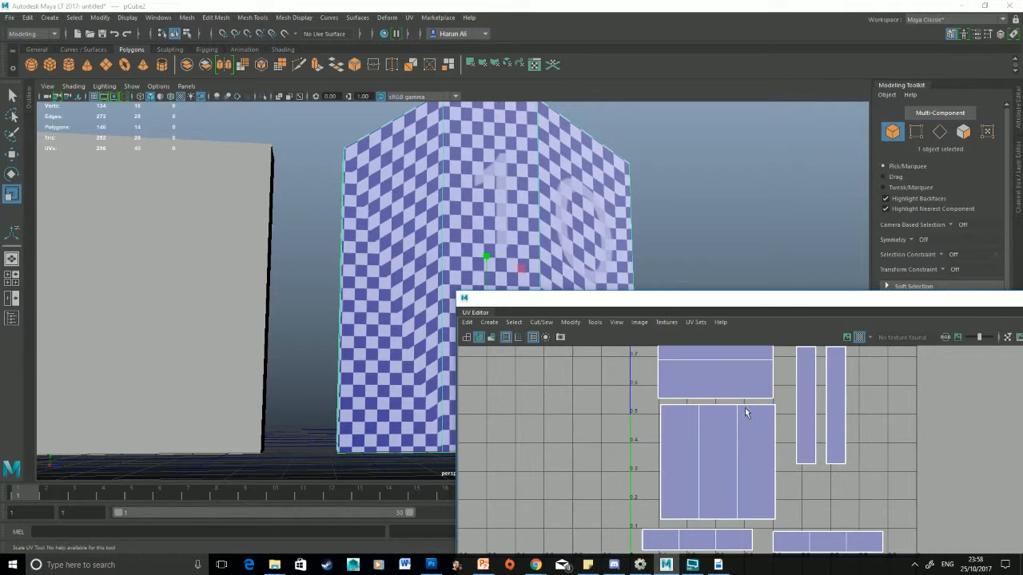
alt+middle_drag(711, 396, 720, 450)
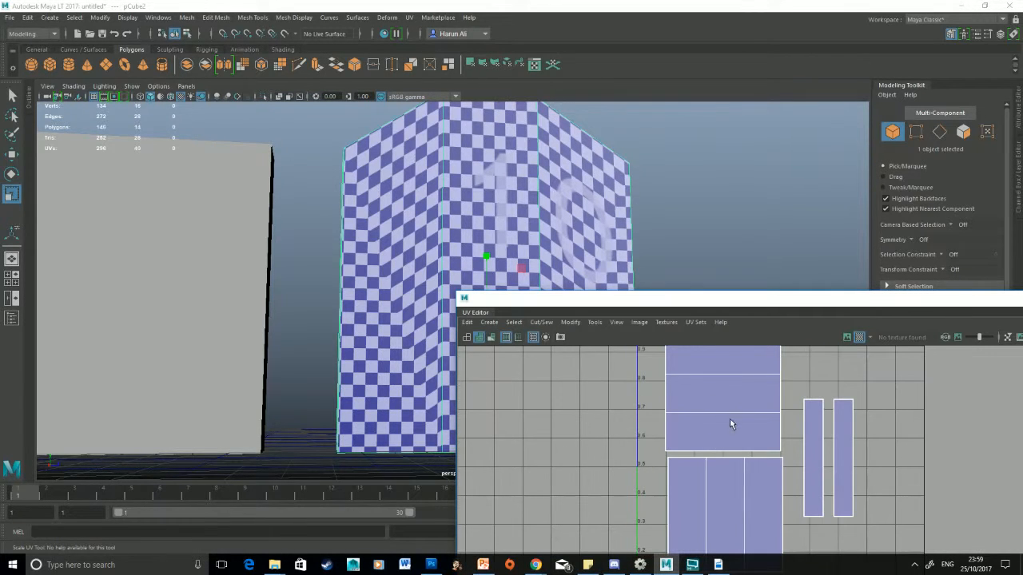
scroll(511, 201, down, 3)
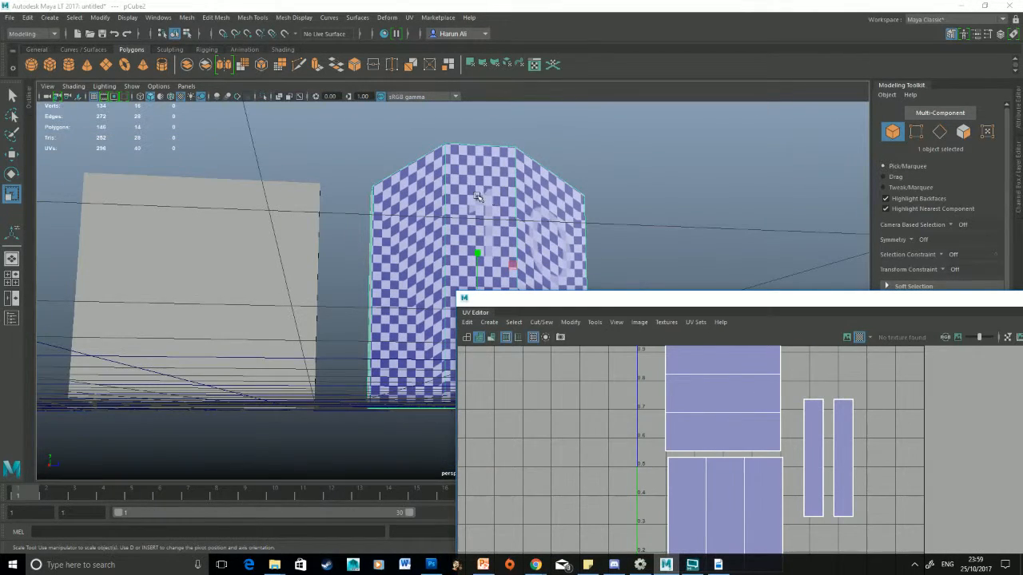
alt+drag(442, 182, 467, 156)
alt+middle_drag(720, 472, 715, 436)
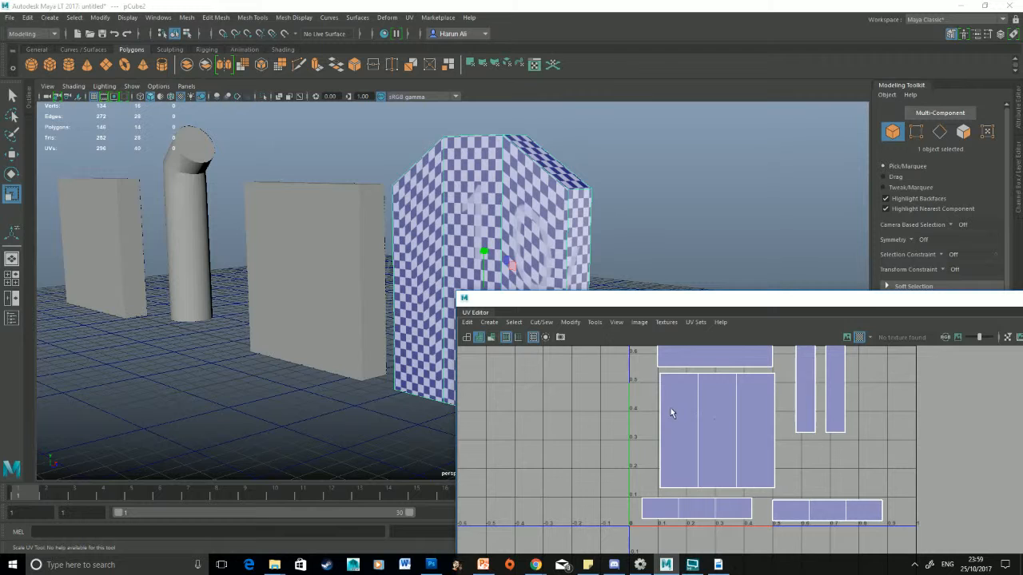
- Raise the two inner top UVs of the lower large shell so its upper edge matches the numbered face's angled top
alt+right_drag(671, 413, 753, 412)
right_click(720, 410)
click(729, 384)
key(r)
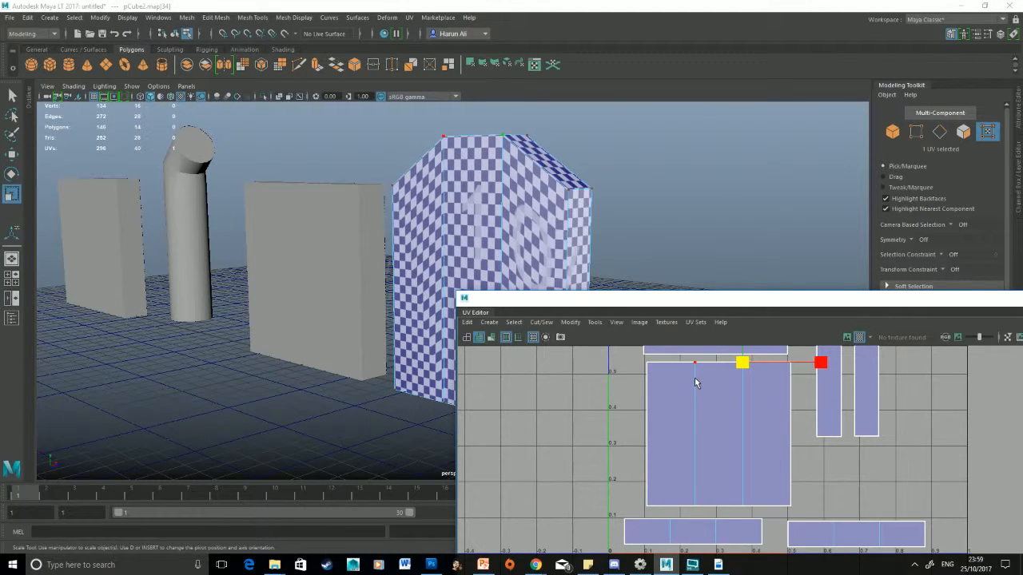
shift+click(694, 377)
alt+drag(569, 231, 618, 224)
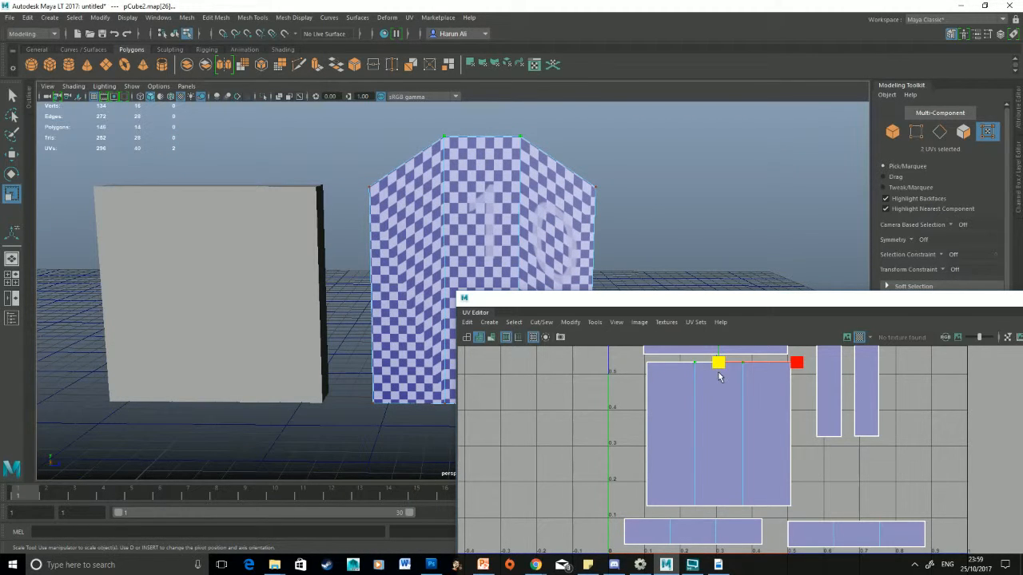
key(w)
scroll(701, 374, down, 1)
alt+middle_drag(701, 374, 696, 449)
drag(712, 357, 714, 334)
- Check the numbered face's checkers up close and nudge the two raised UVs slightly higher to even them out
scroll(523, 234, up, 5)
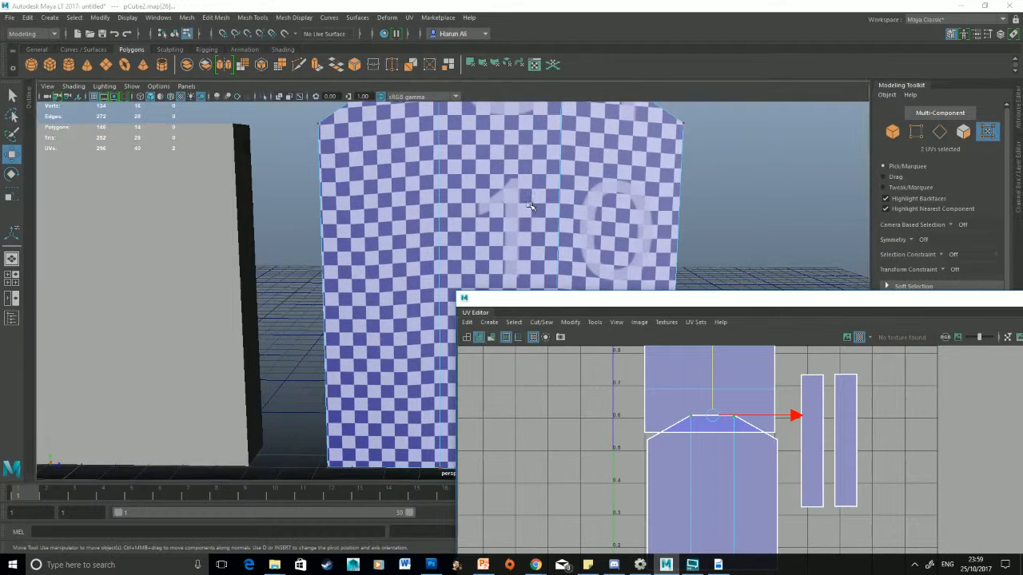
scroll(509, 217, up, 1)
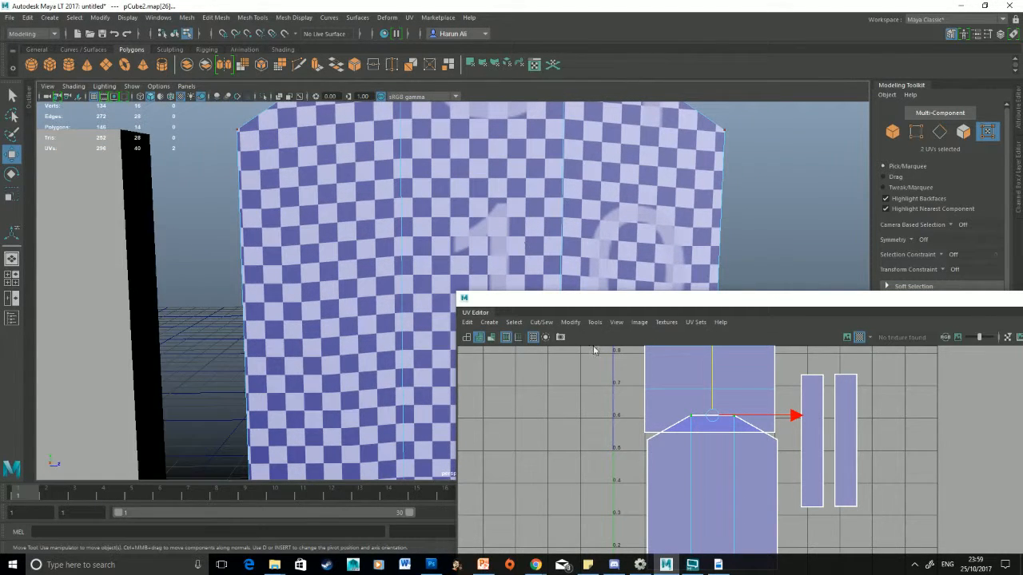
drag(714, 373, 714, 368)
- Select the UVs at the two inner top corners of the block's opposite large face
alt+drag(806, 224, 514, 198)
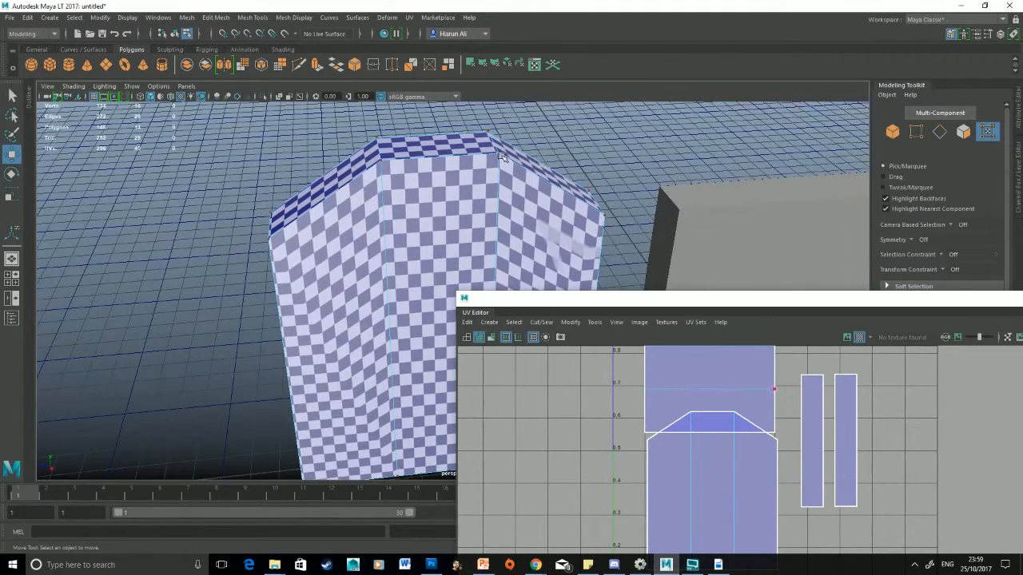
shift+click(384, 161)
scroll(726, 395, down, 2)
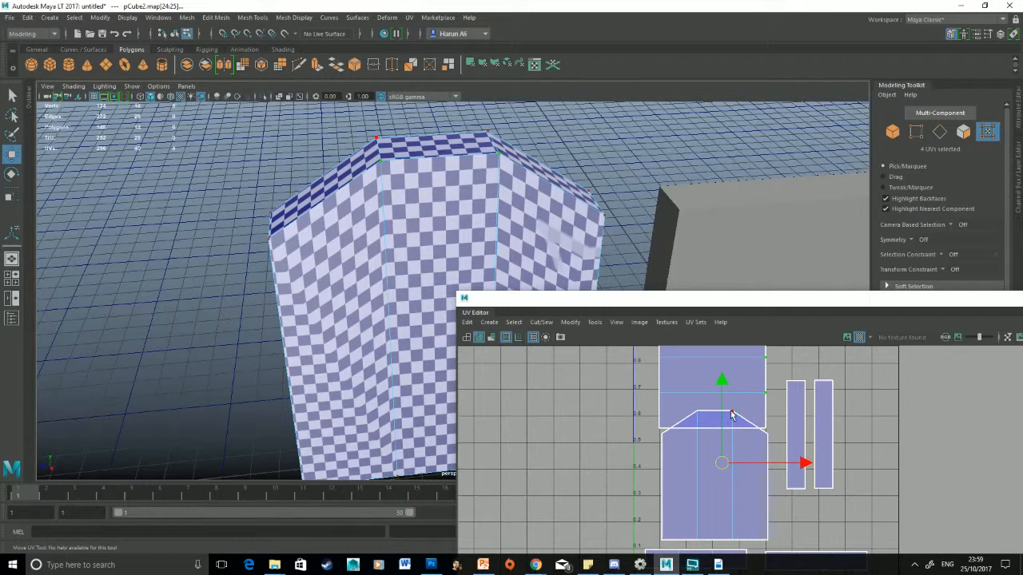
alt+middle_drag(765, 389, 748, 405)
drag(787, 478, 808, 479)
scroll(810, 467, down, 2)
alt+middle_drag(810, 466, 829, 400)
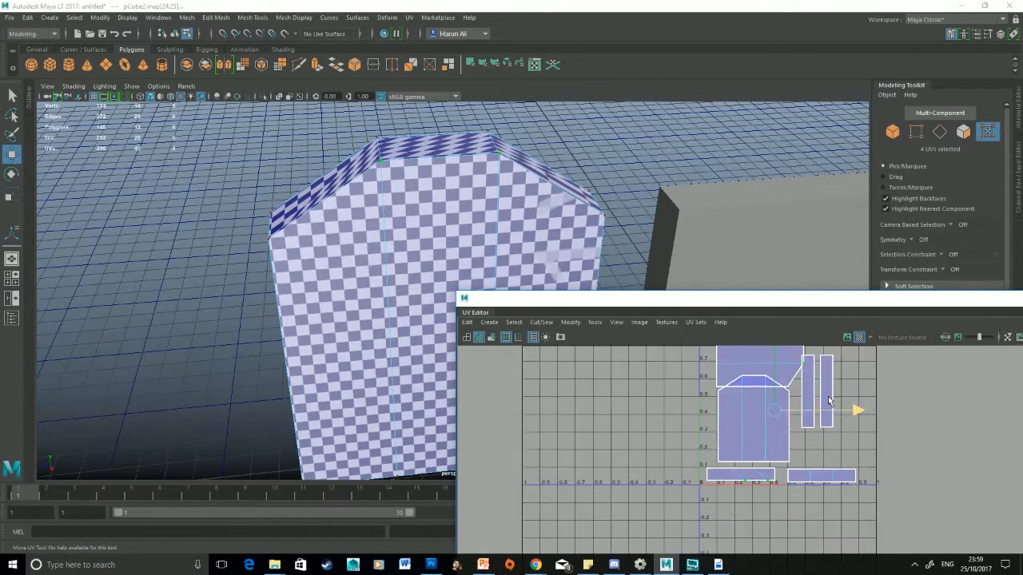
key(ctrl+z)
- Deselect the bottom strip's UVs and move the upper large shell's two inner edge UVs outward, evening the opposite face's checkers
ctrl+drag(705, 472, 772, 518)
scroll(744, 462, up, 2)
alt+middle_drag(754, 412, 727, 486)
scroll(825, 411, up, 2)
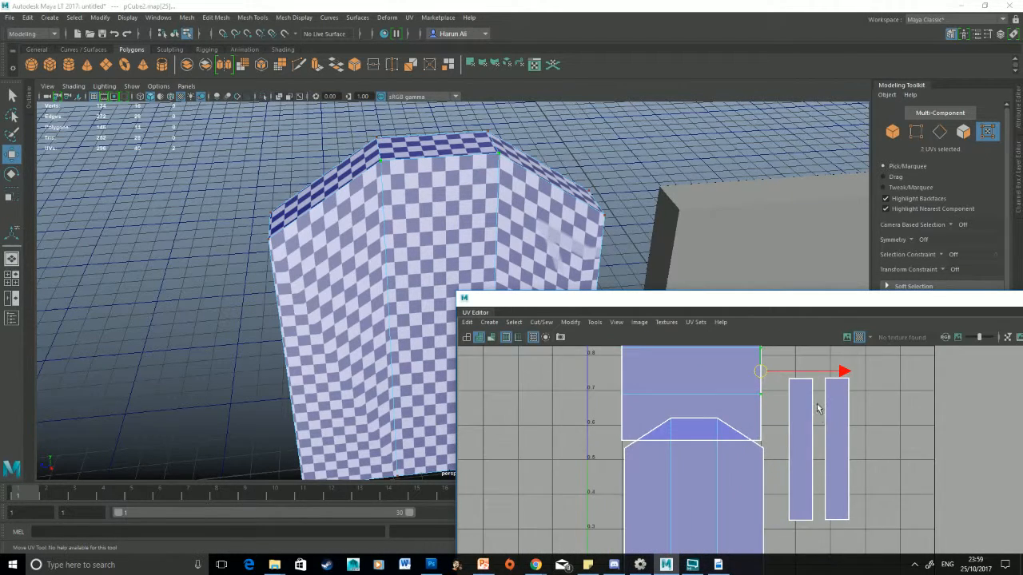
alt+middle_drag(817, 411, 811, 460)
drag(829, 418, 863, 425)
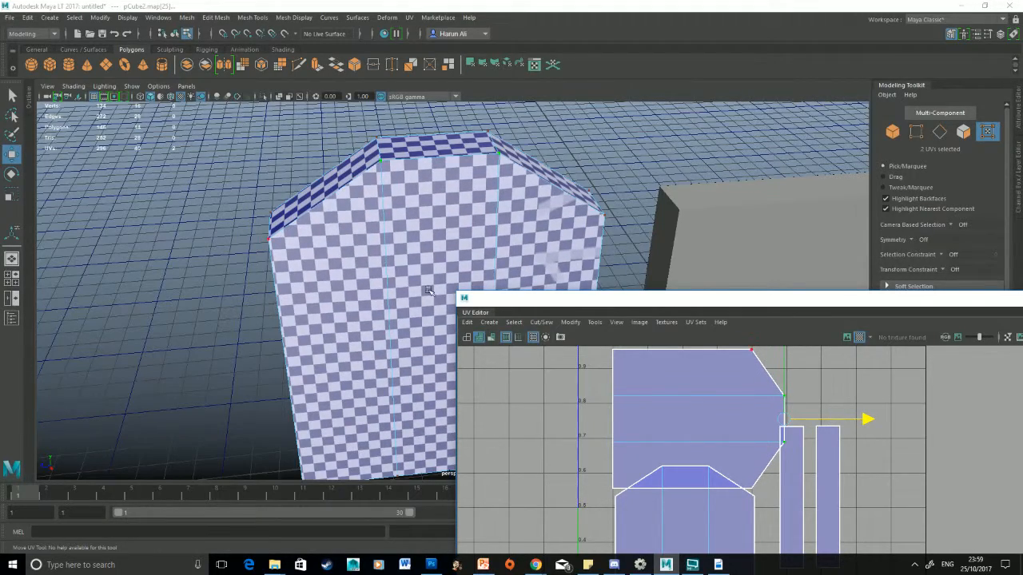
alt+drag(429, 290, 361, 224)
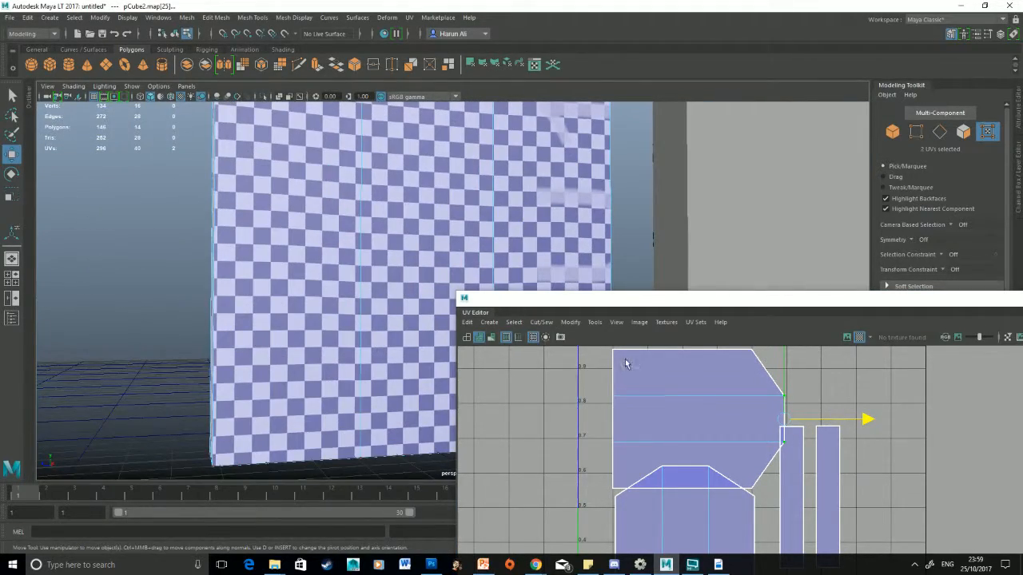
scroll(670, 380, down, 1)
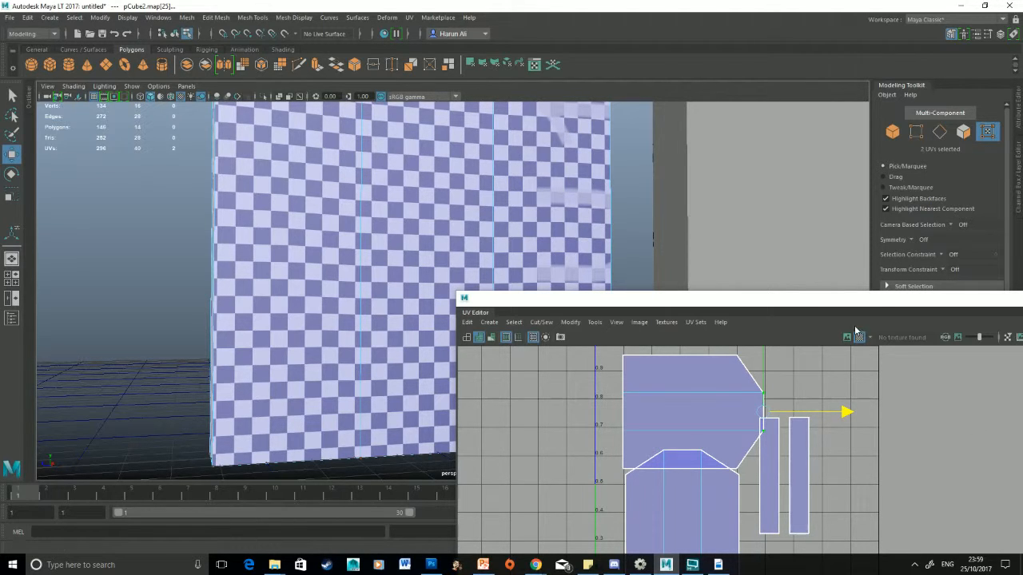
- Reposition the UV Editor window to expose the whole UV Toolkit, and collapse the toolkit's Create and Unfold sections
drag(887, 304, 523, 152)
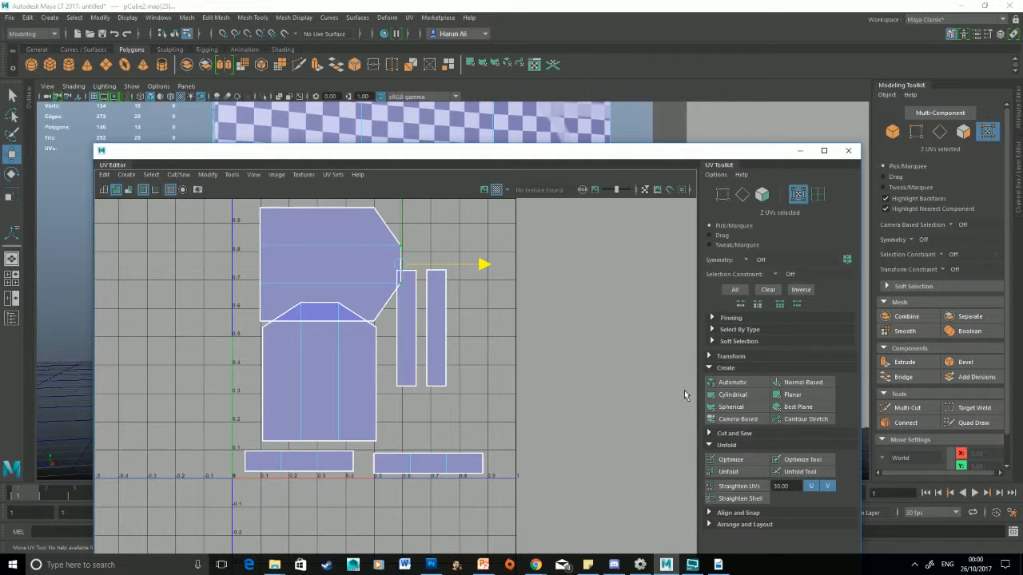
click(728, 368)
click(726, 390)
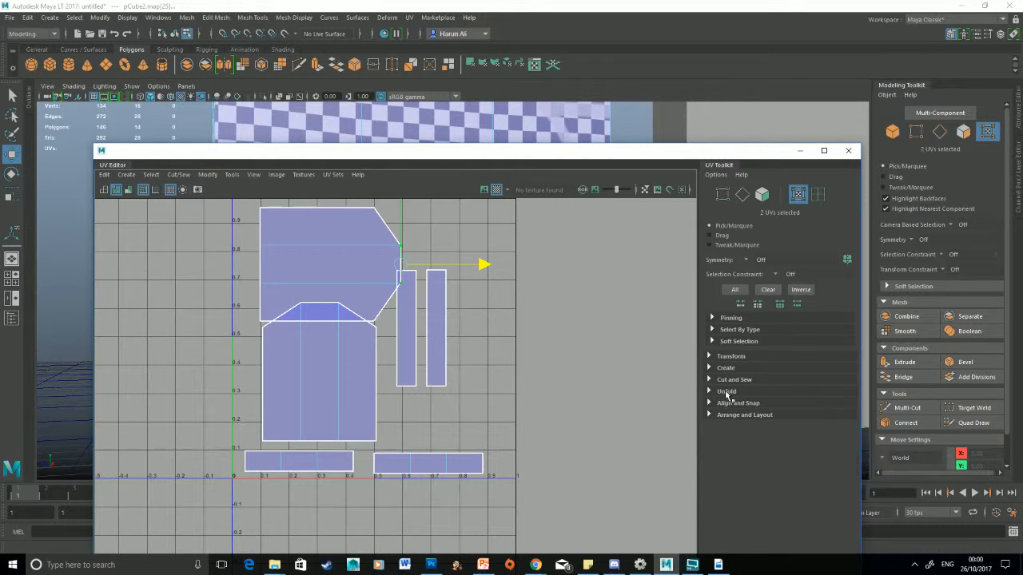
right_drag(368, 267, 338, 258)
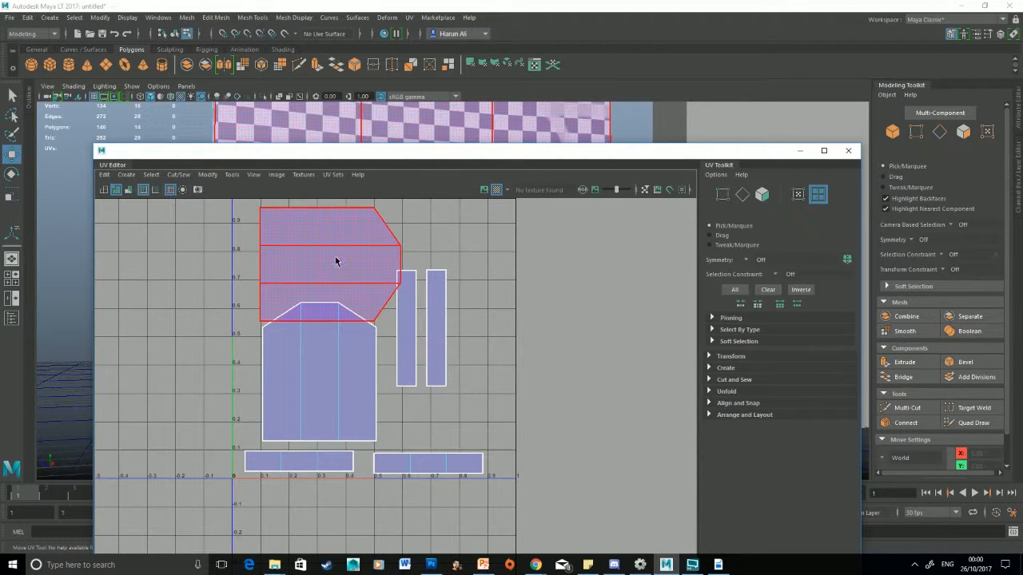
click(338, 258)
click(179, 175)
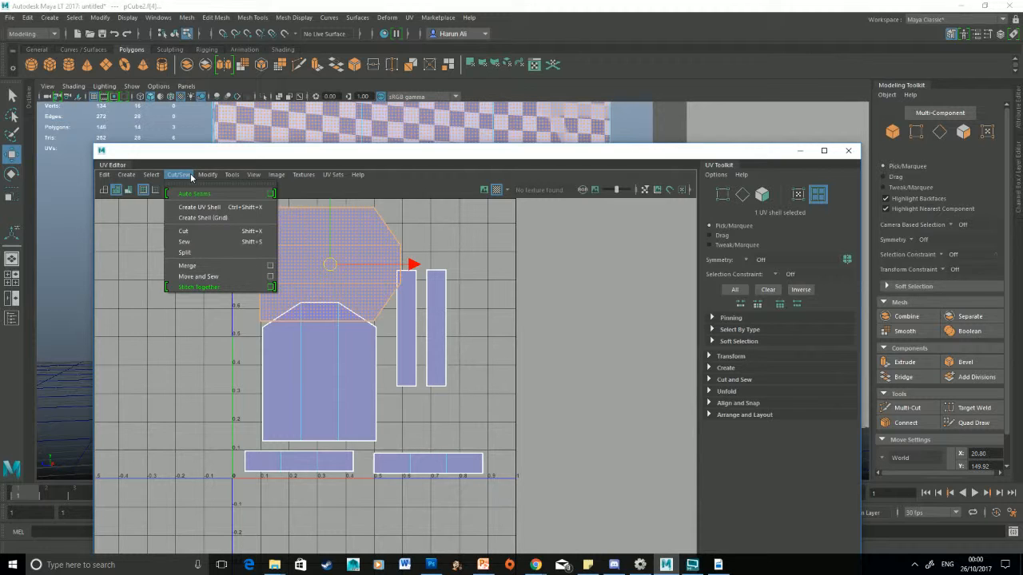
click(454, 340)
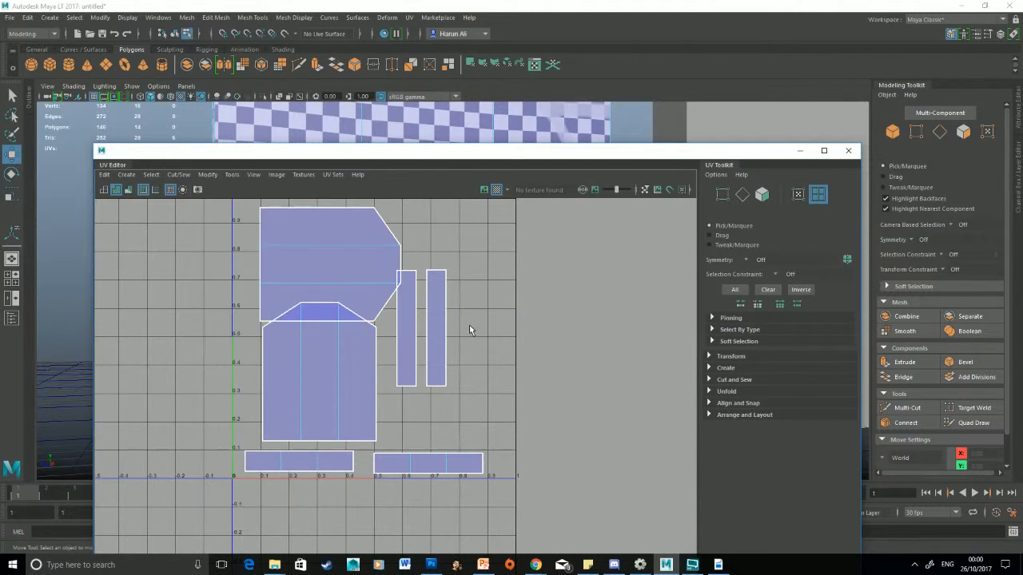
scroll(469, 326, down, 3)
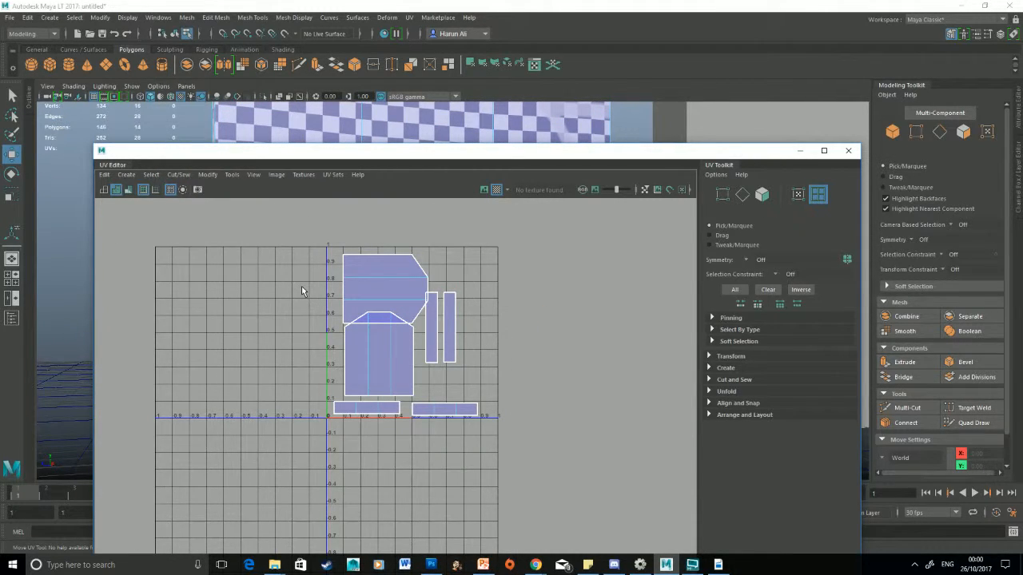